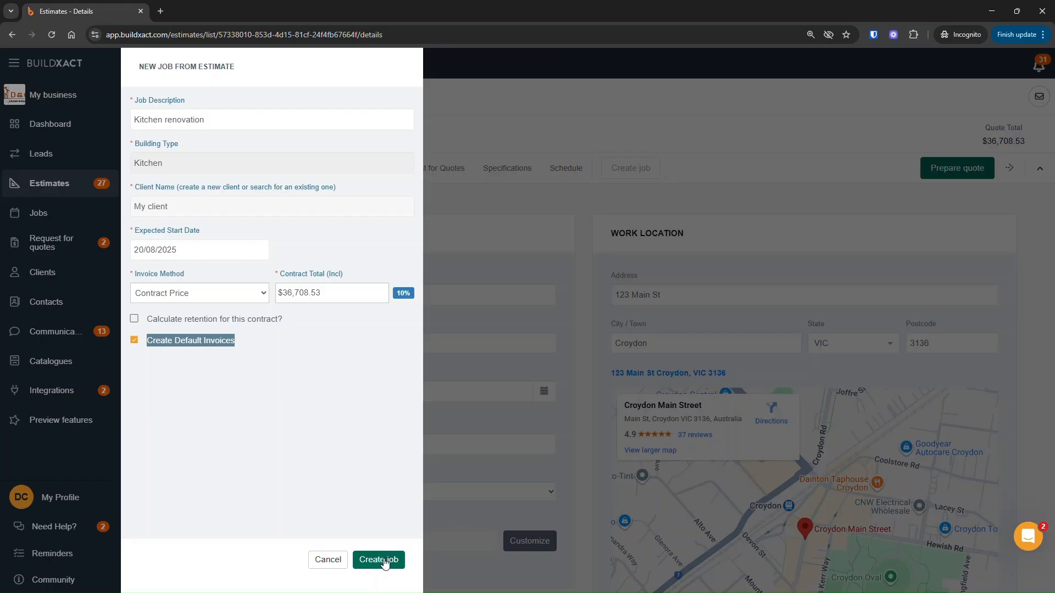
Cancel creating the new job and open the outgoing invoices of the Dan's kitchen job
{"action": "left_click", "coordinate": [330, 559]}
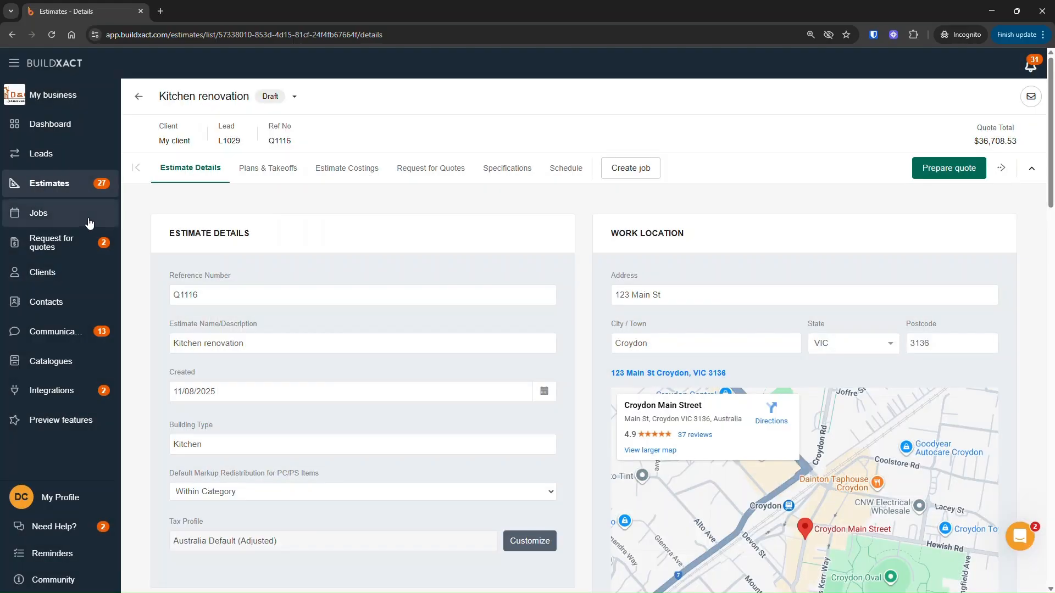
{"action": "left_click", "coordinate": [96, 225]}
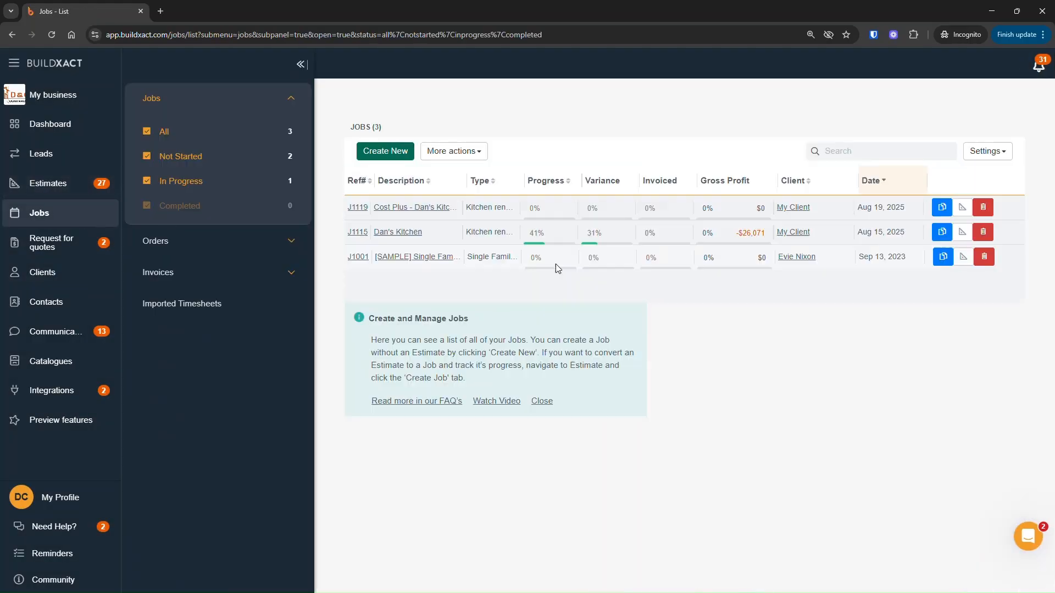
{"action": "left_click", "coordinate": [409, 233]}
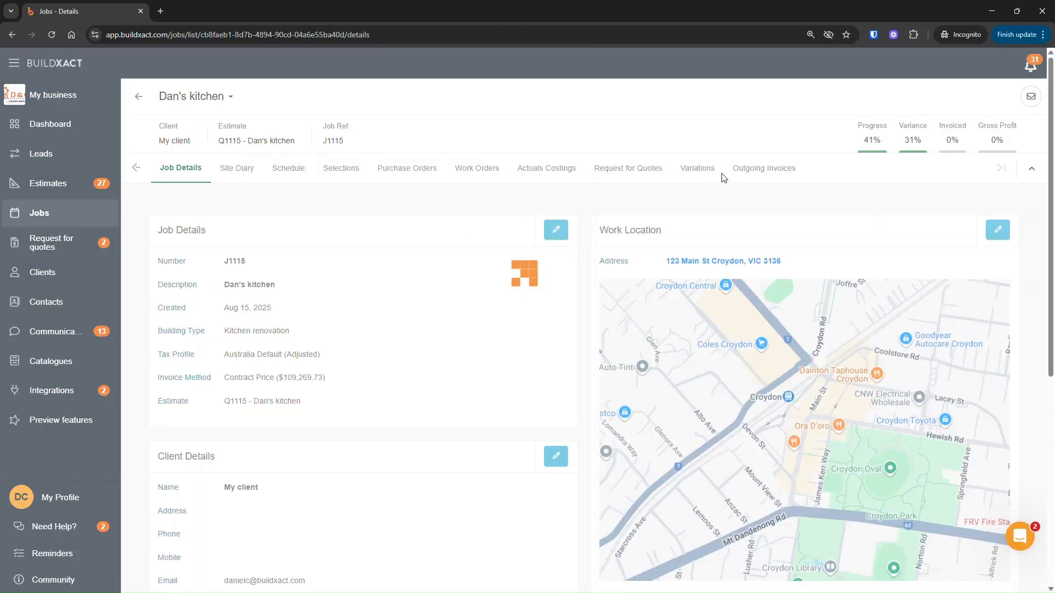
{"action": "left_click", "coordinate": [763, 169]}
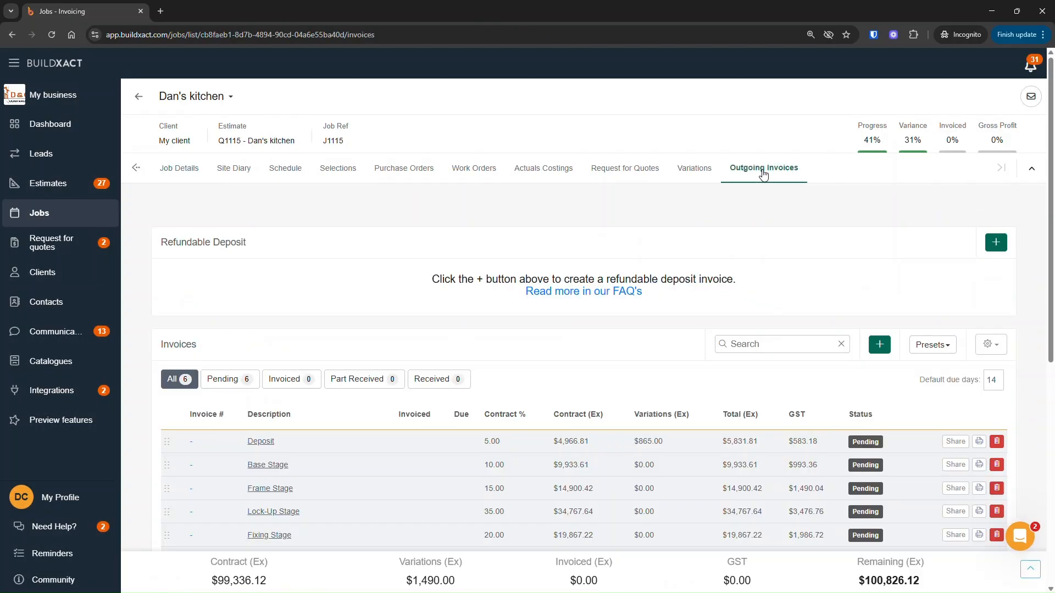
{"action": "scroll", "coordinate": [308, 462], "scroll_direction": "down", "scroll_amount": 3}
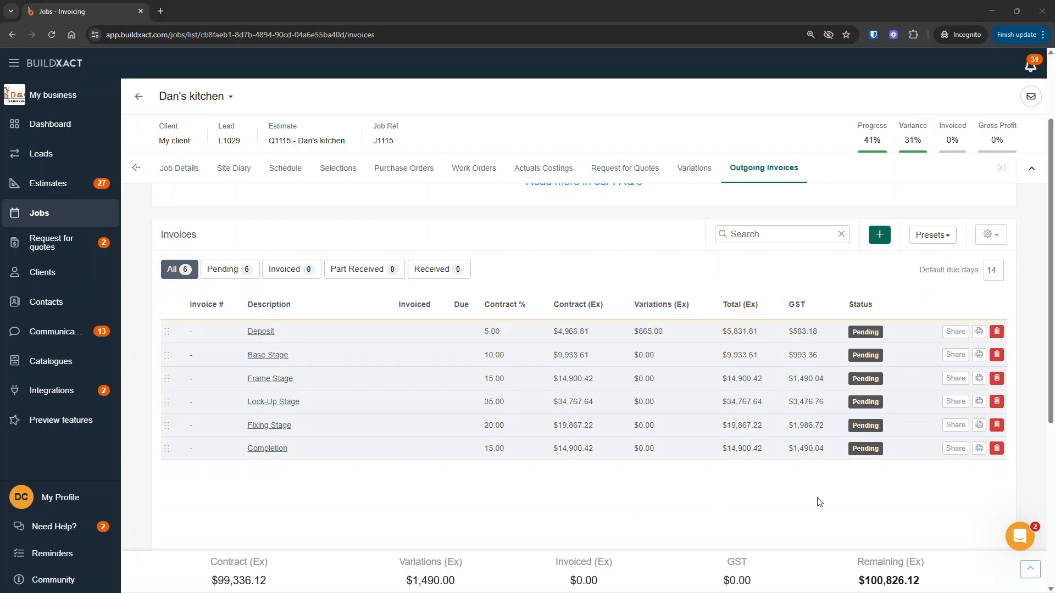
View the invoice preset options and the dialog for saving the current invoices as a preset, leaving without saving
{"action": "left_click", "coordinate": [945, 240]}
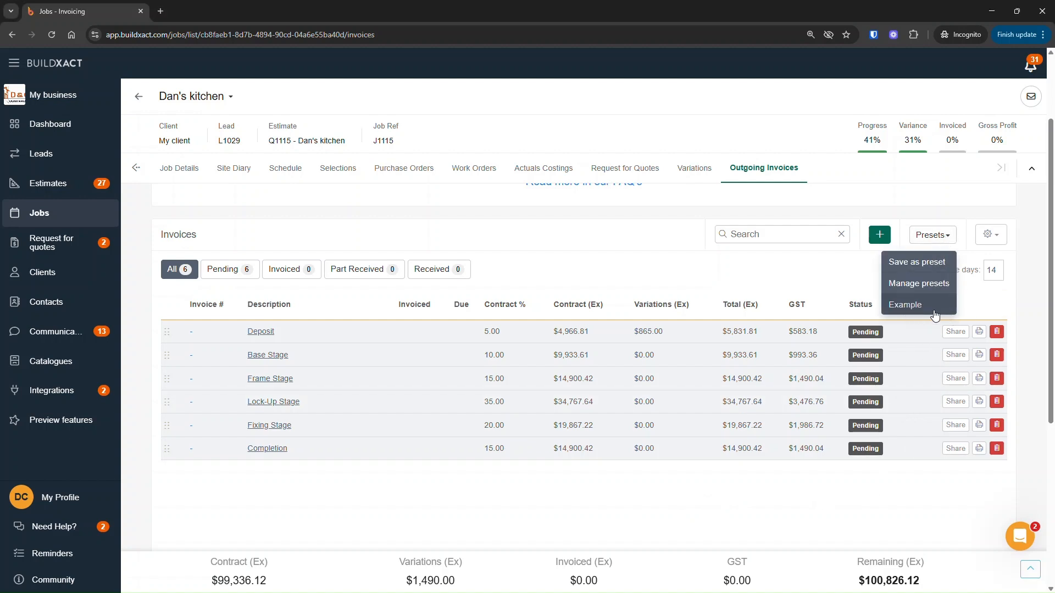
{"action": "left_click", "coordinate": [916, 263]}
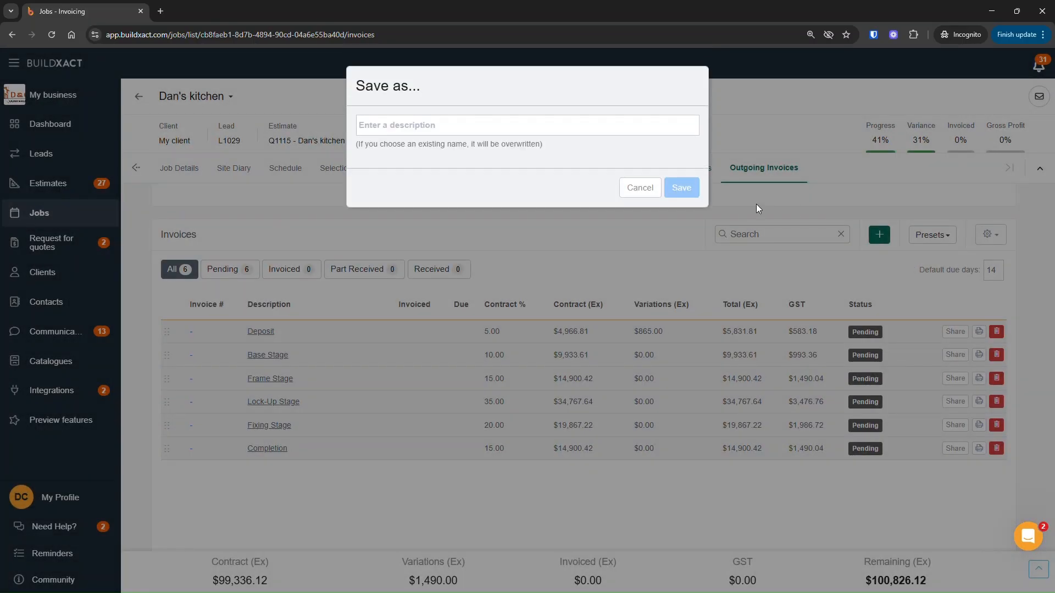
{"action": "left_click", "coordinate": [640, 188]}
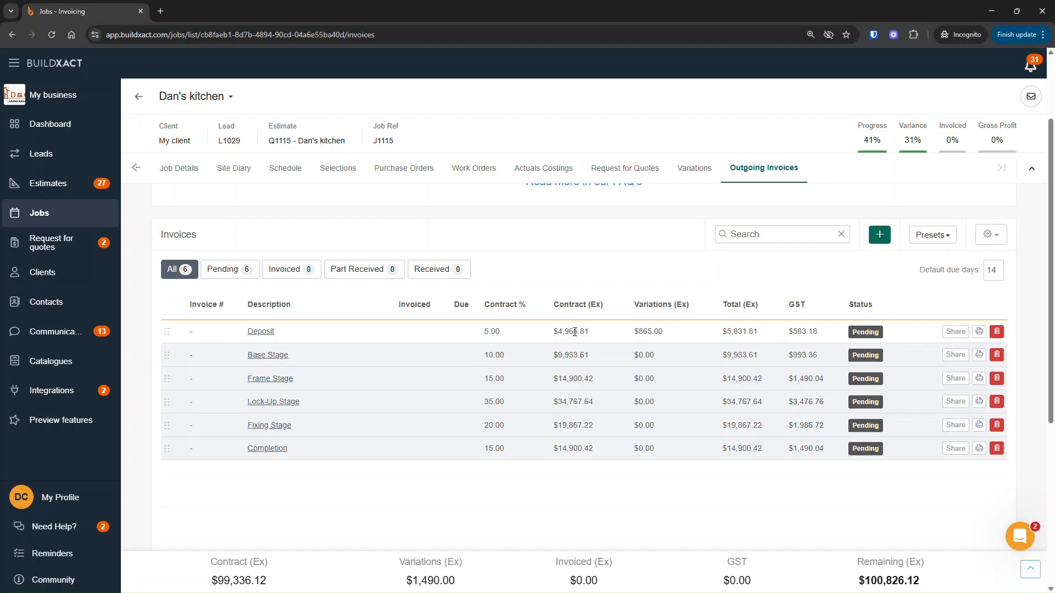
Examine the customer-visible comments field of the Deposit invoice and leave without saving
{"action": "left_click", "coordinate": [268, 333]}
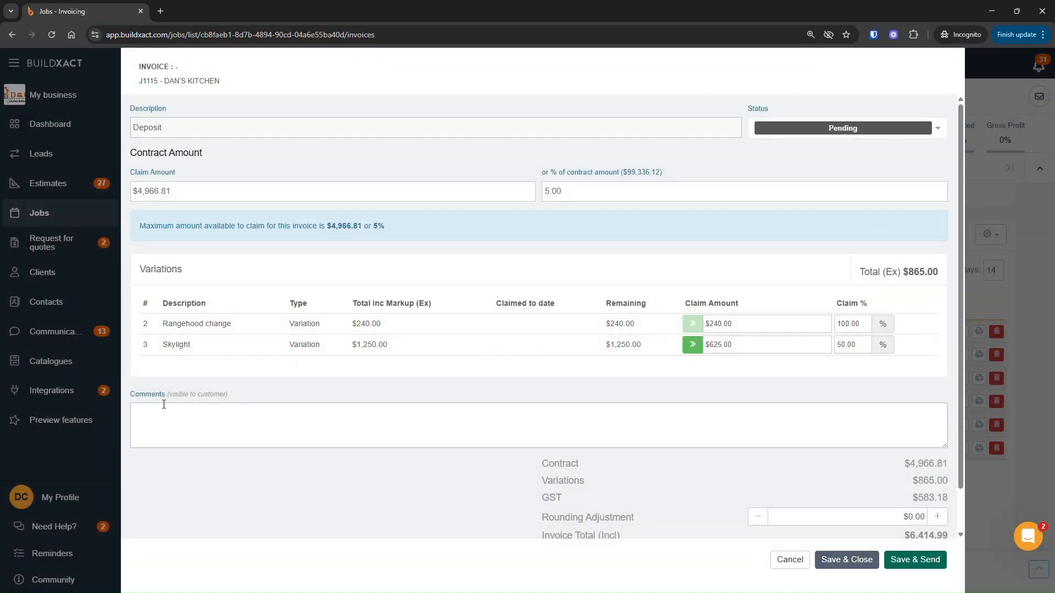
{"action": "left_click_drag", "start_coordinate": [146, 397], "coordinate": [202, 397]}
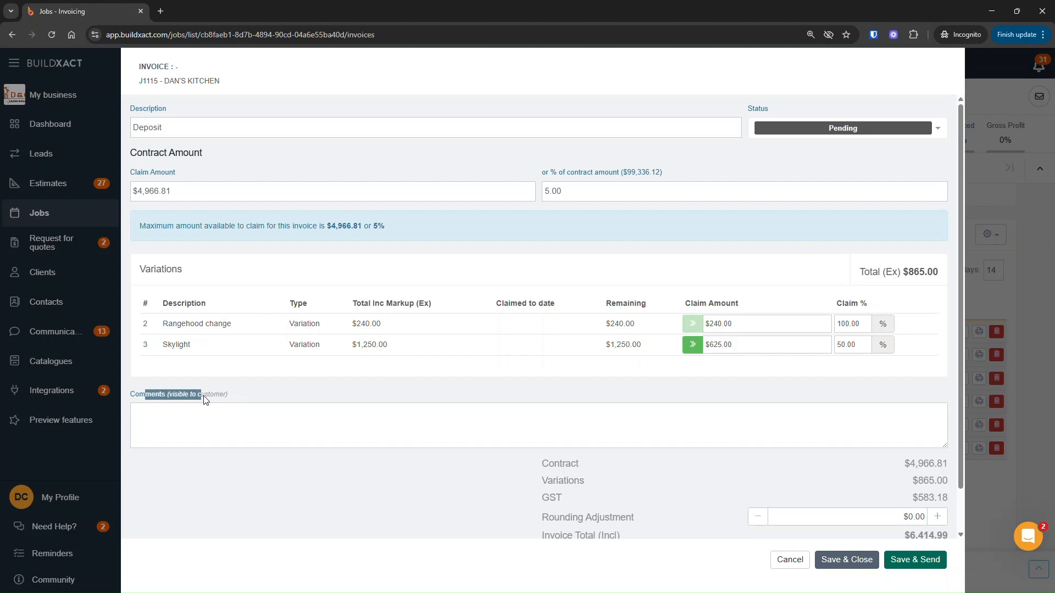
{"action": "left_click", "coordinate": [223, 418]}
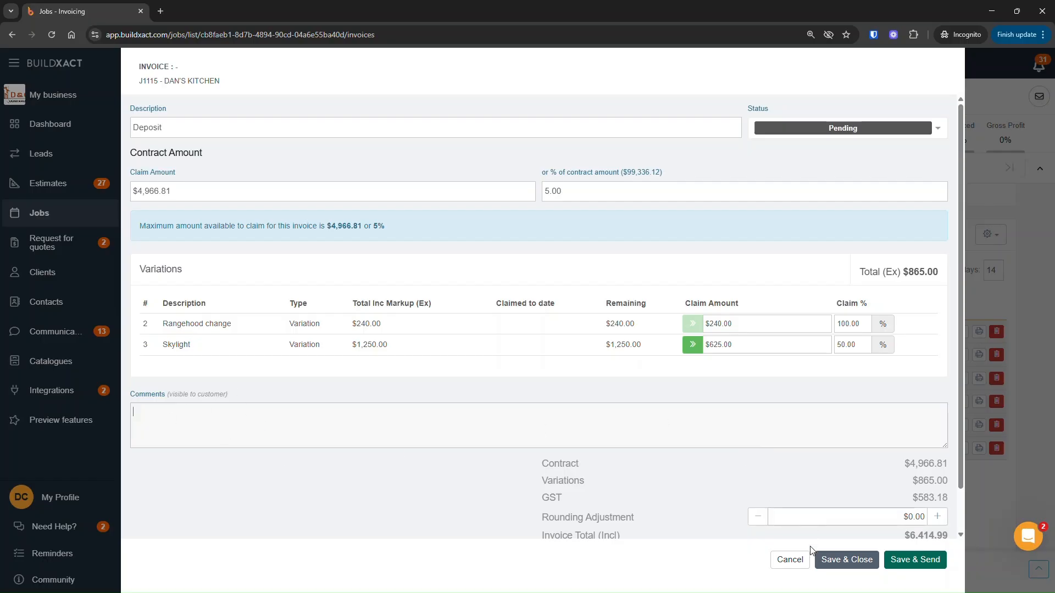
{"action": "left_click", "coordinate": [789, 560]}
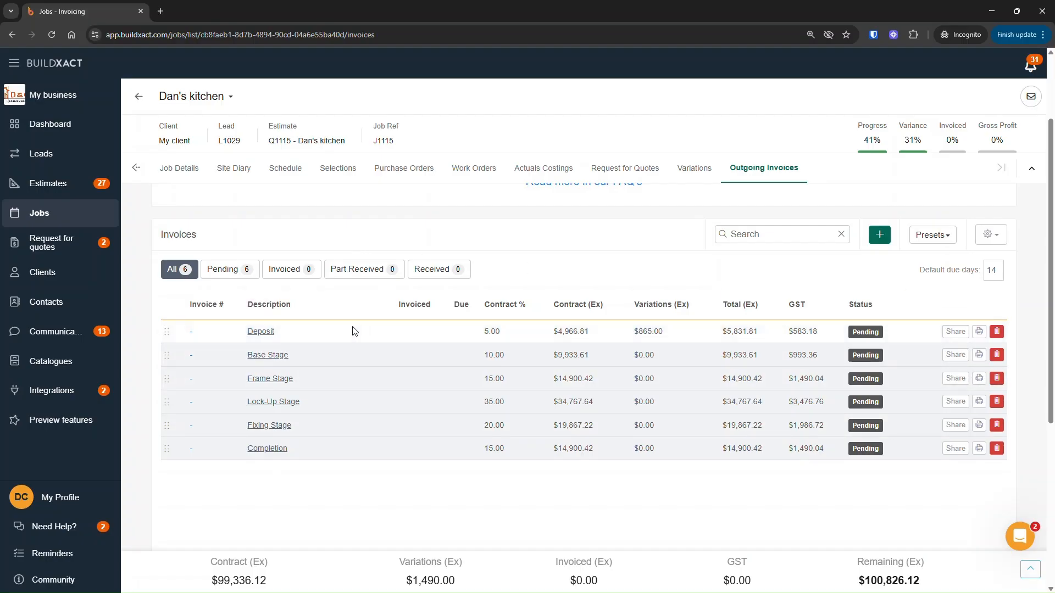
Clear the claim amounts of the Rangehood change and Skylight variations in the Deposit invoice and save it
{"action": "left_click", "coordinate": [264, 333]}
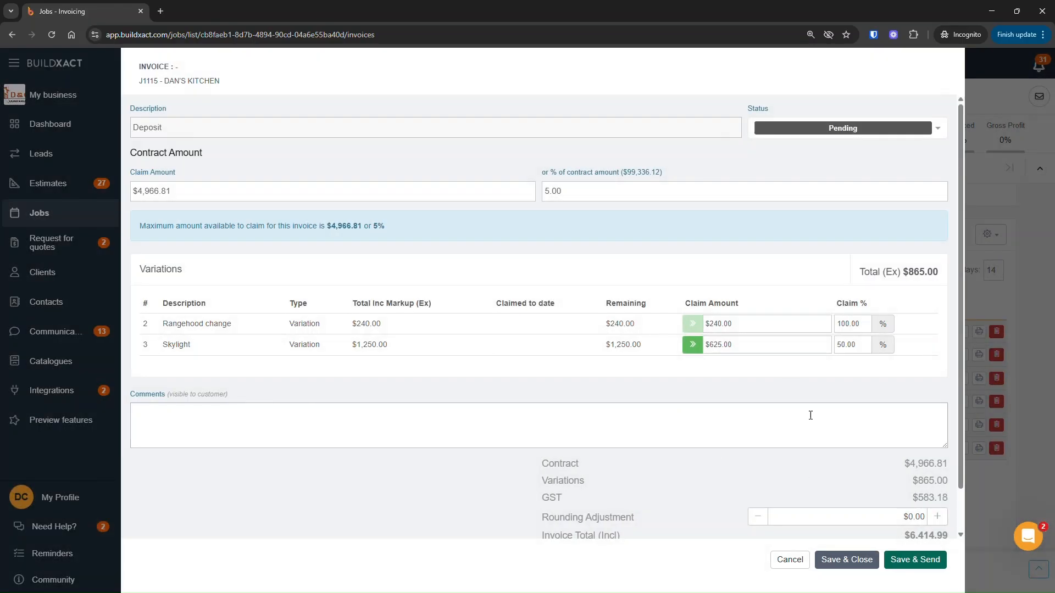
{"action": "left_click", "coordinate": [745, 328]}
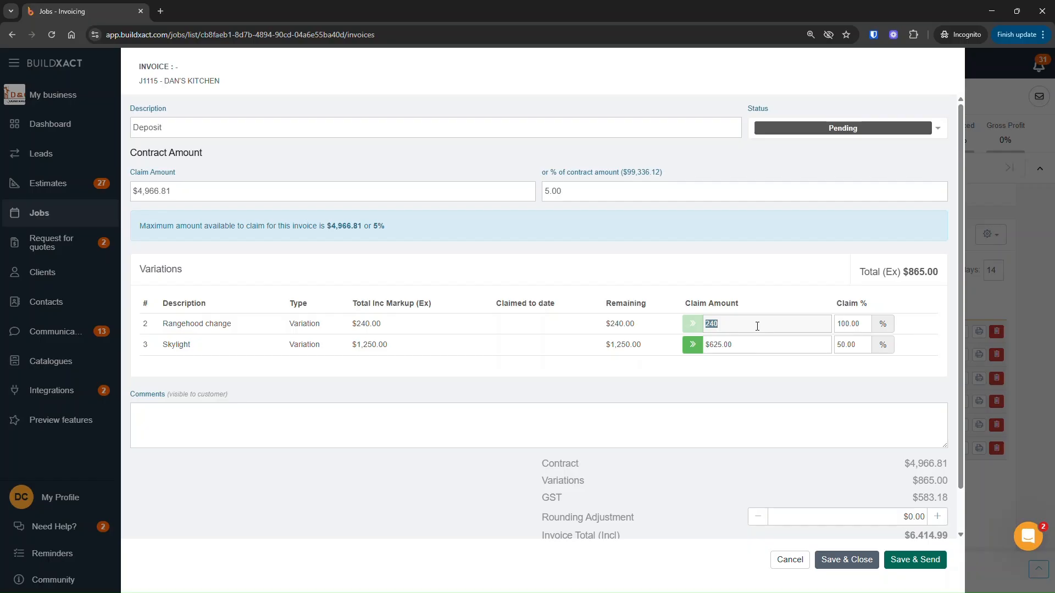
{"action": "key", "text": "BackSpace"}
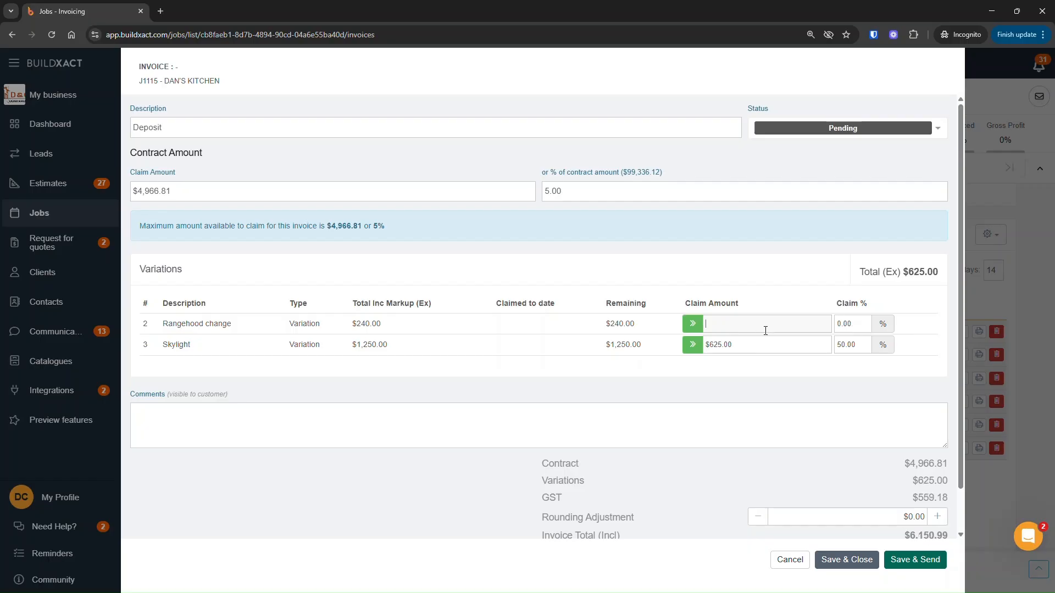
{"action": "left_click", "coordinate": [749, 345]}
{"action": "key", "text": "BackSpace"}
{"action": "left_click", "coordinate": [805, 378]}
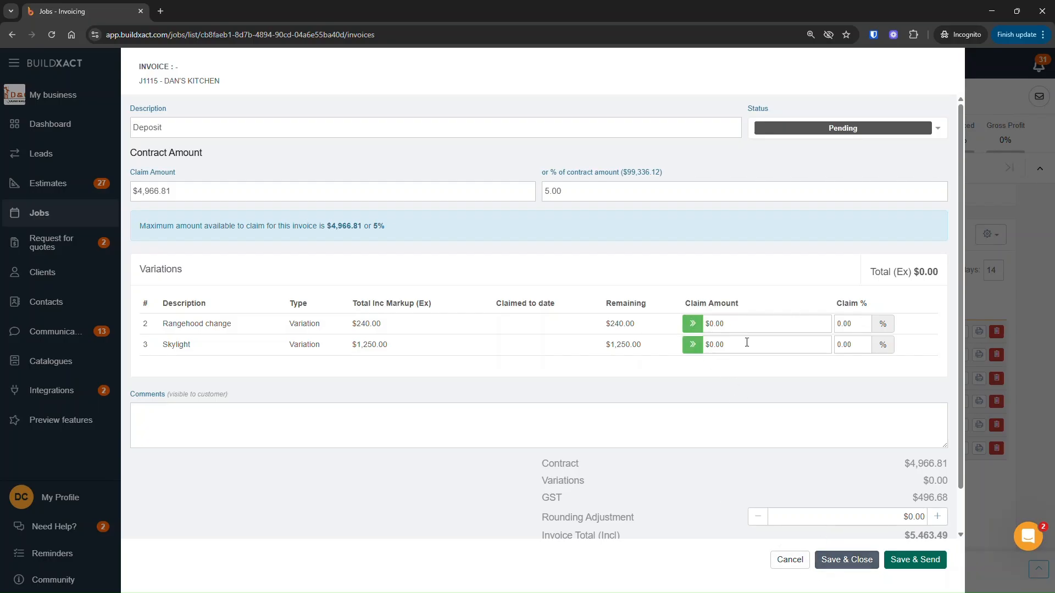
{"action": "left_click", "coordinate": [842, 566]}
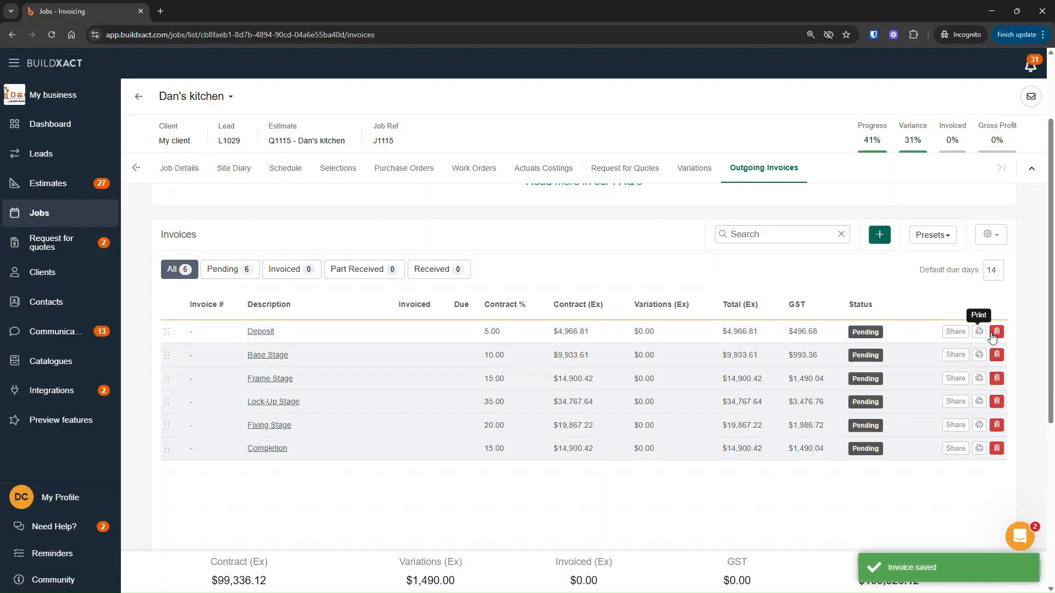
Generate the Deposit invoice report as a PDF, view it, and return to the invoice list
{"action": "left_click", "coordinate": [979, 331]}
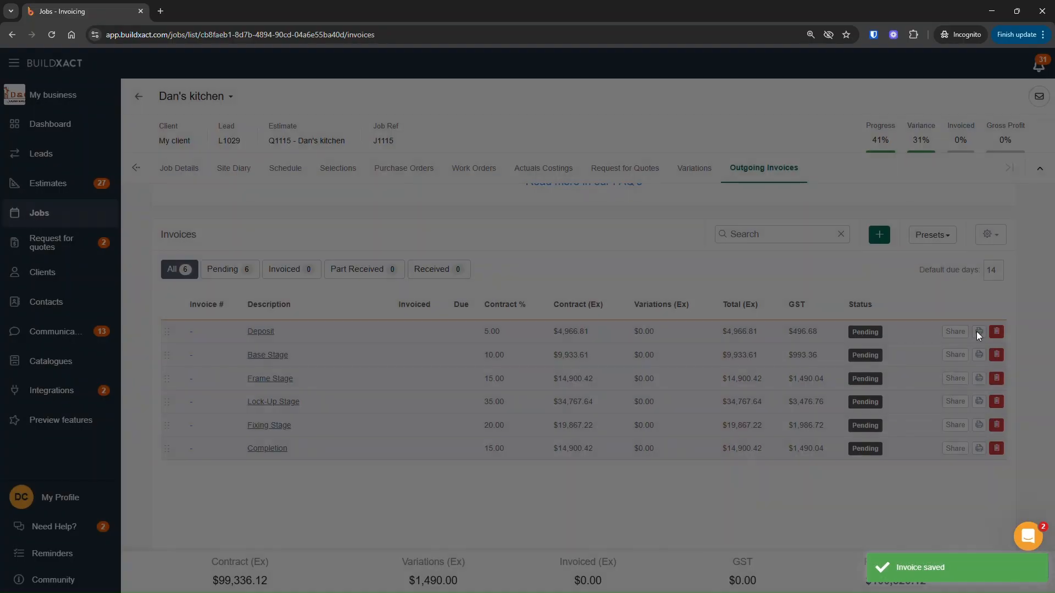
{"action": "left_click", "coordinate": [451, 172]}
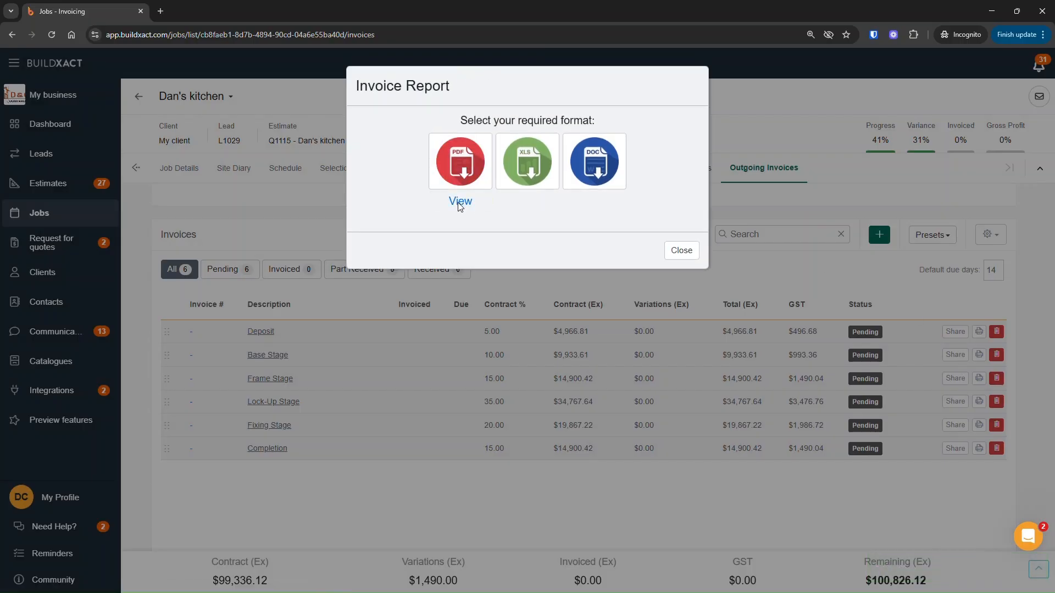
{"action": "left_click", "coordinate": [459, 204]}
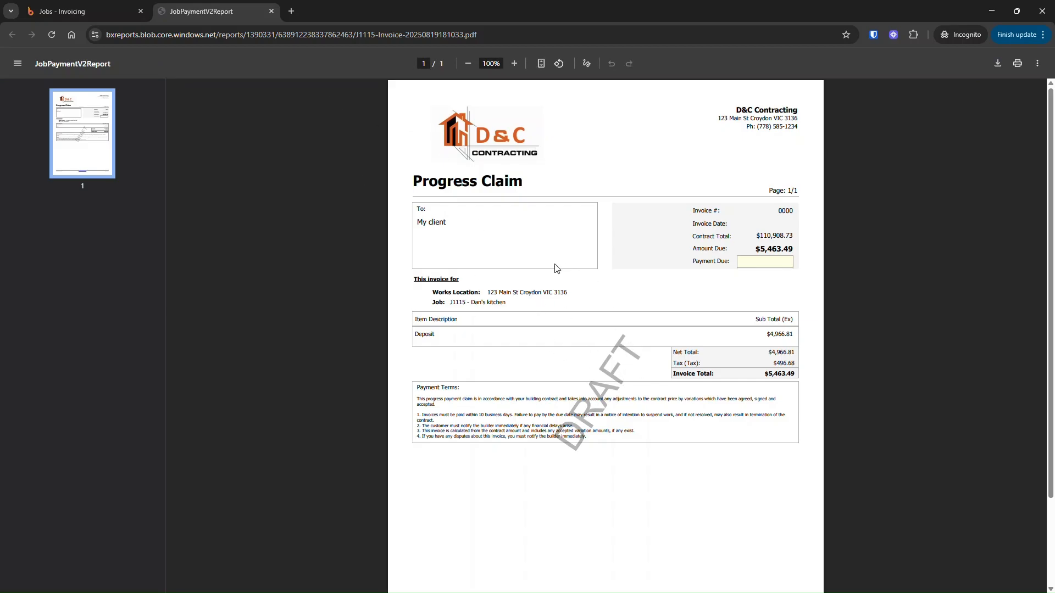
{"action": "left_click", "coordinate": [85, 12]}
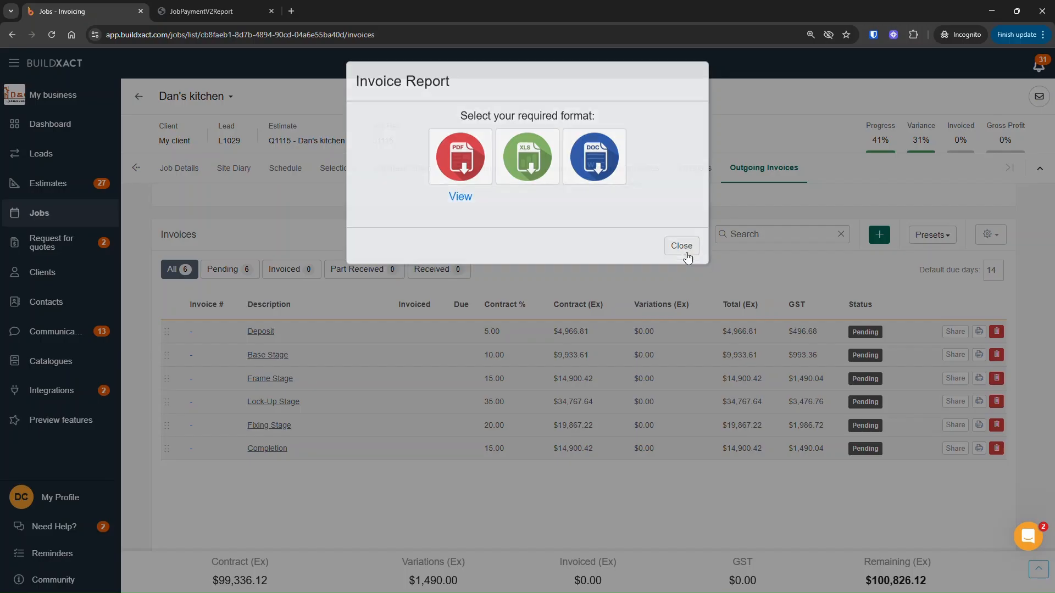
{"action": "left_click", "coordinate": [682, 251]}
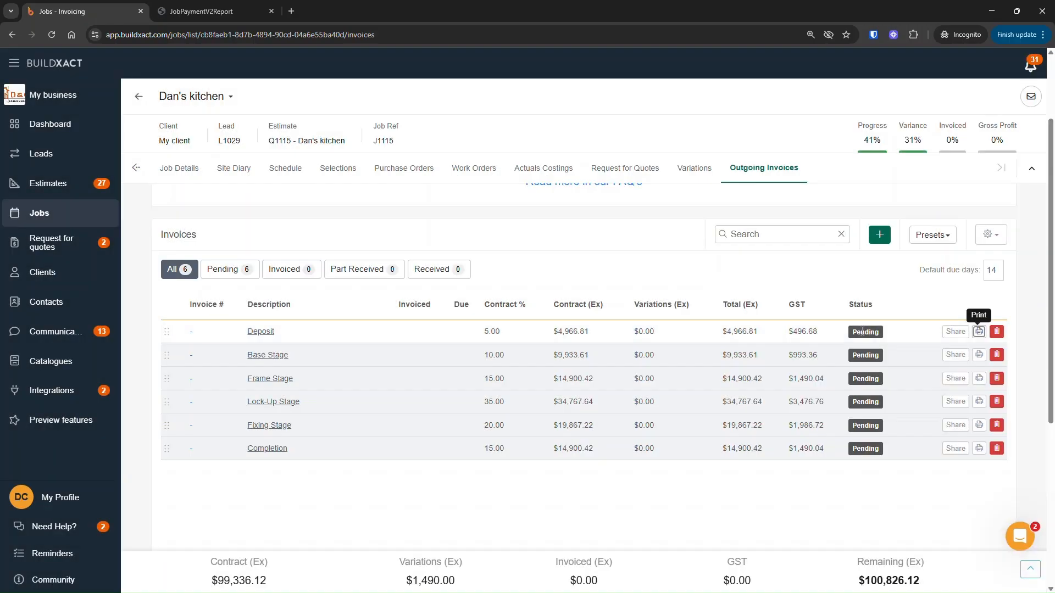
Examine the payment terms in the Deposit invoice PDF and return to the job's invoices
{"action": "left_click", "coordinate": [245, 6]}
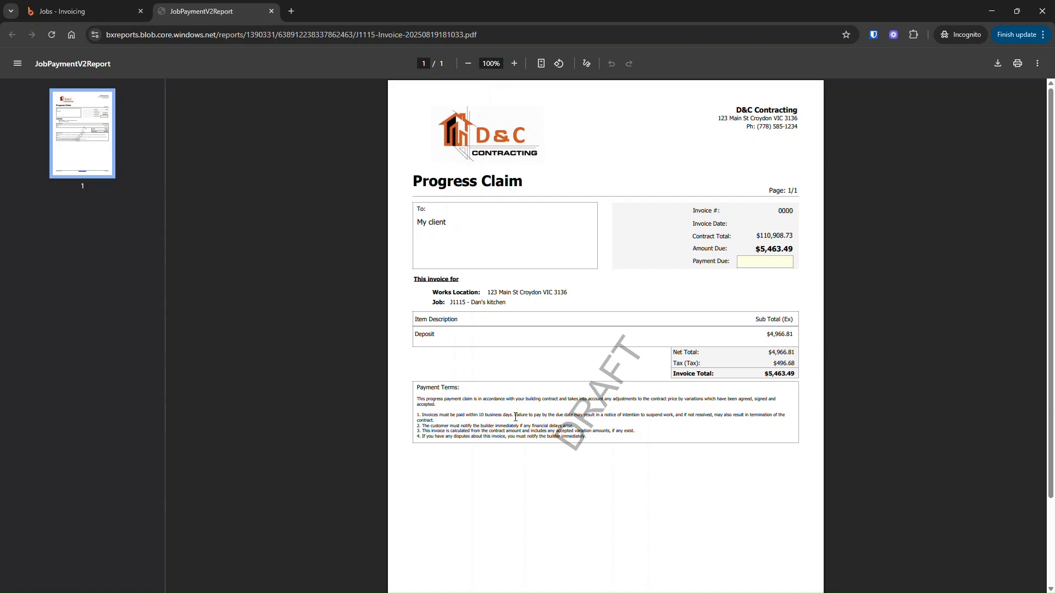
{"action": "scroll", "coordinate": [535, 413], "scroll_direction": "up", "scroll_amount": 3, "text": "ctrl"}
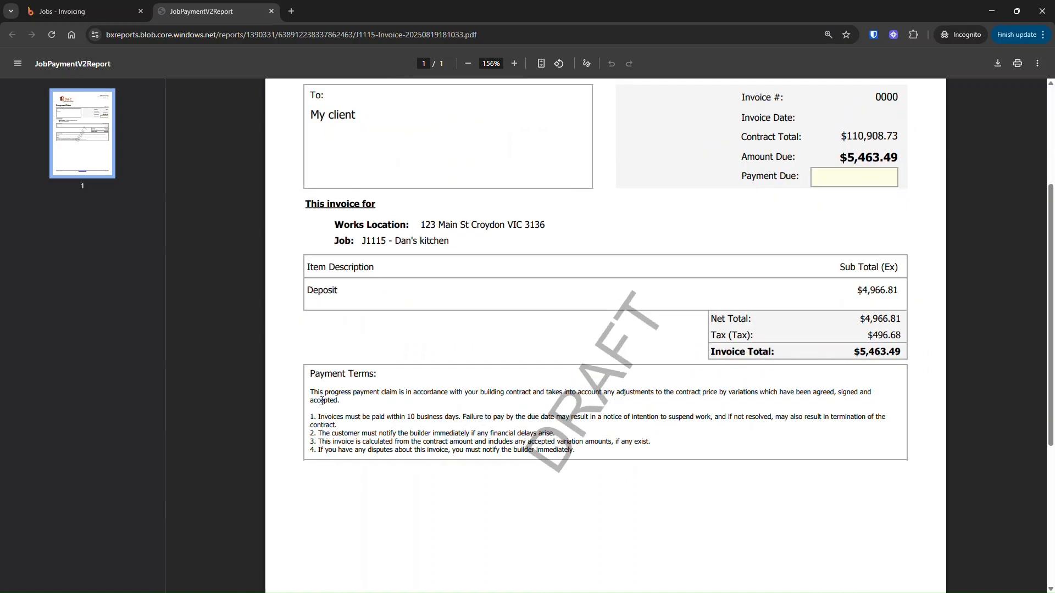
{"action": "left_click_drag", "start_coordinate": [322, 401], "coordinate": [412, 451]}
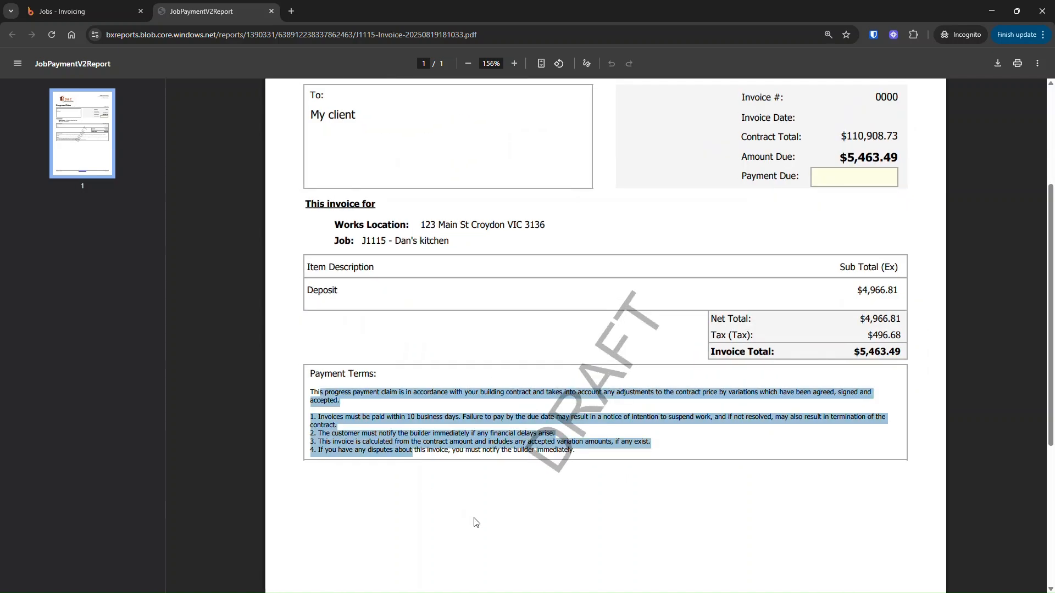
{"action": "left_click", "coordinate": [476, 501]}
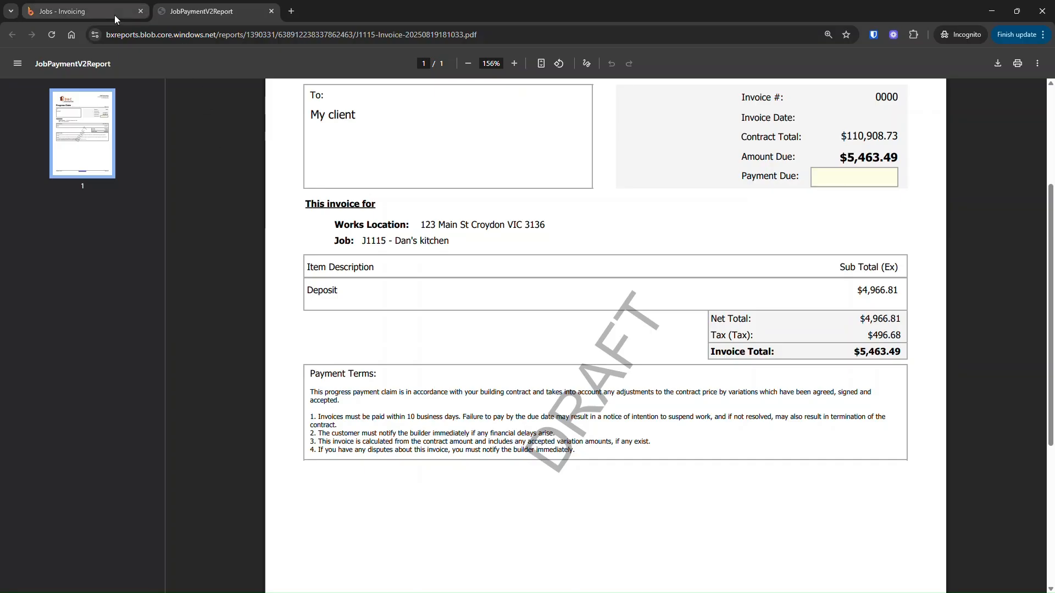
{"action": "left_click_drag", "start_coordinate": [308, 370], "coordinate": [398, 453]}
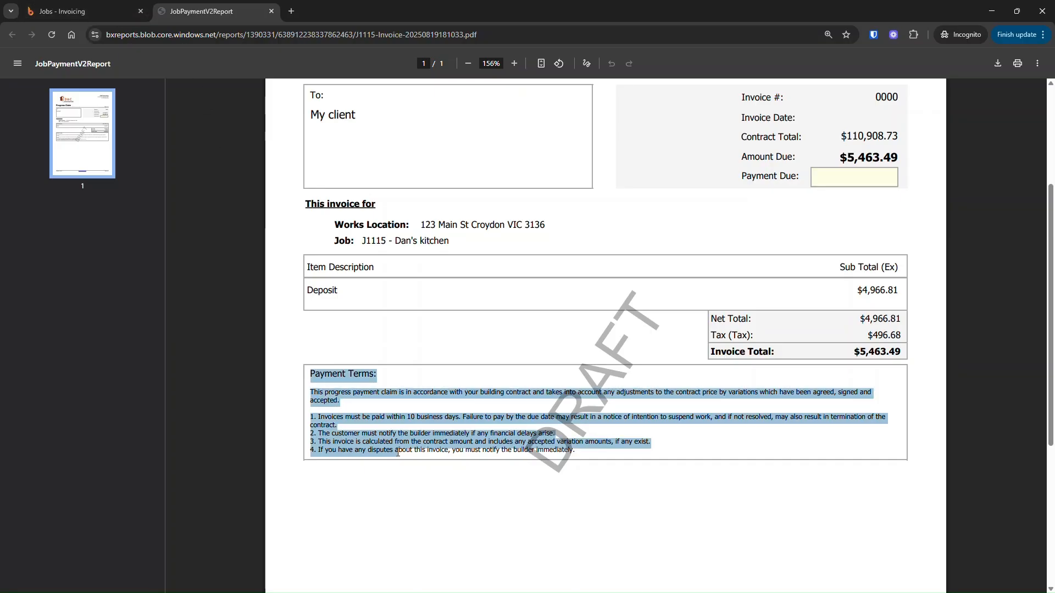
{"action": "left_click", "coordinate": [98, 16]}
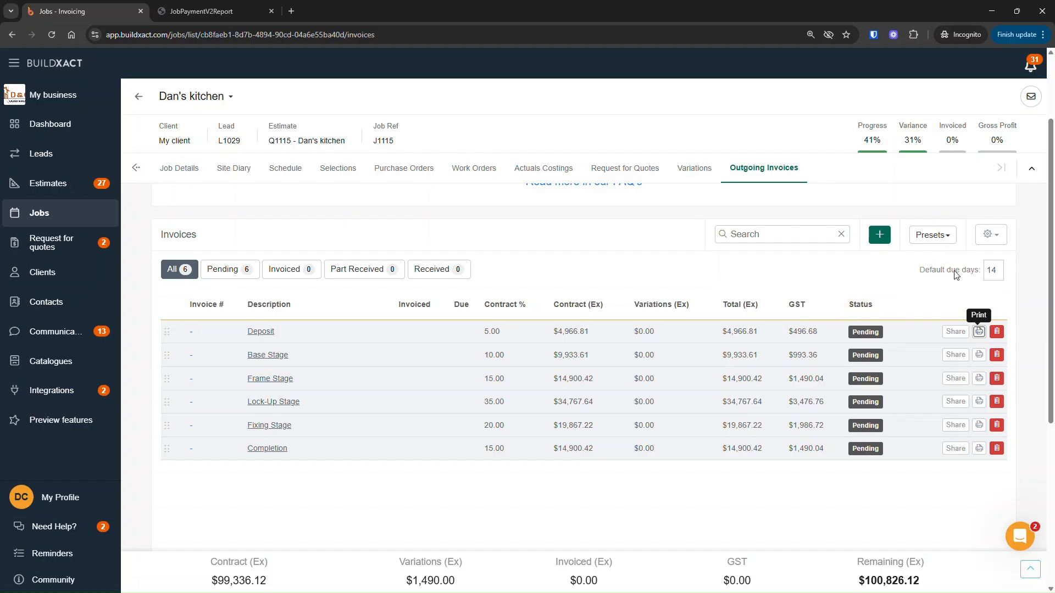
Review the company's payment terms text for customer invoices and save it as it is
{"action": "left_click", "coordinate": [991, 240]}
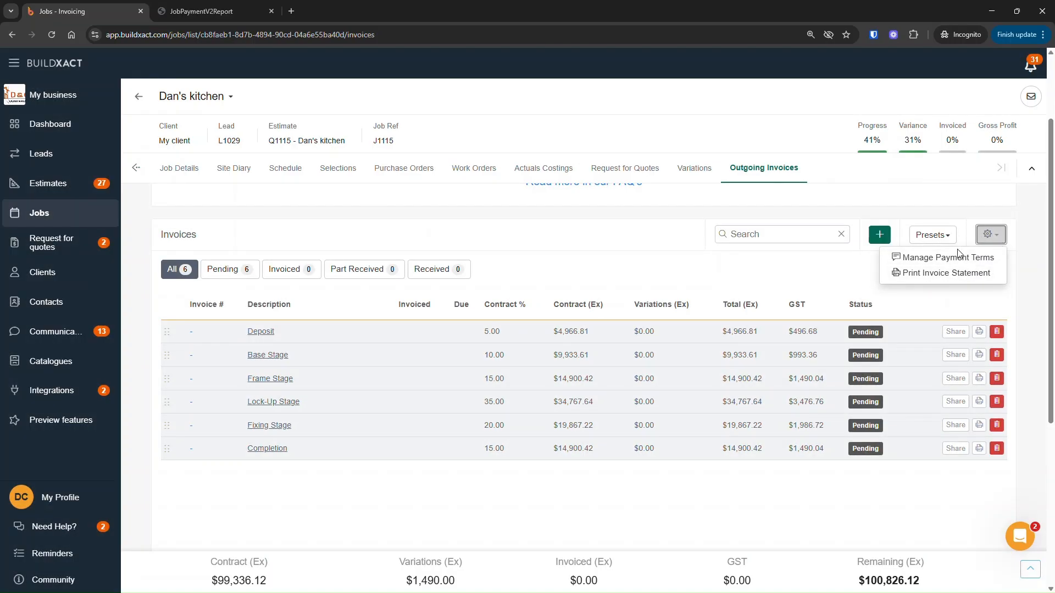
{"action": "left_click", "coordinate": [936, 258]}
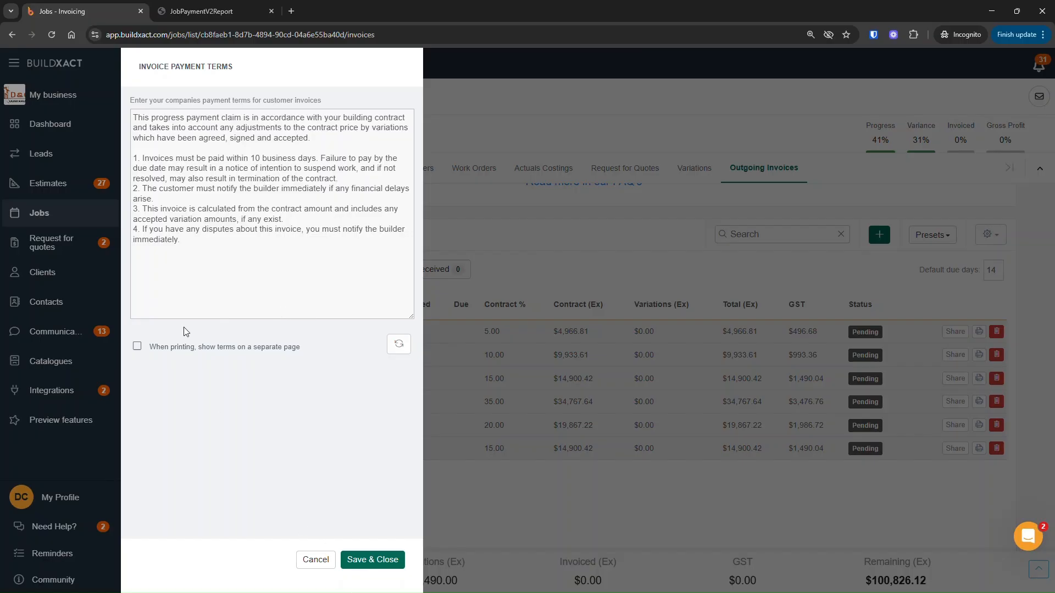
{"action": "key", "text": "ctrl+a"}
{"action": "left_click", "coordinate": [273, 278]}
{"action": "left_click", "coordinate": [379, 561]}
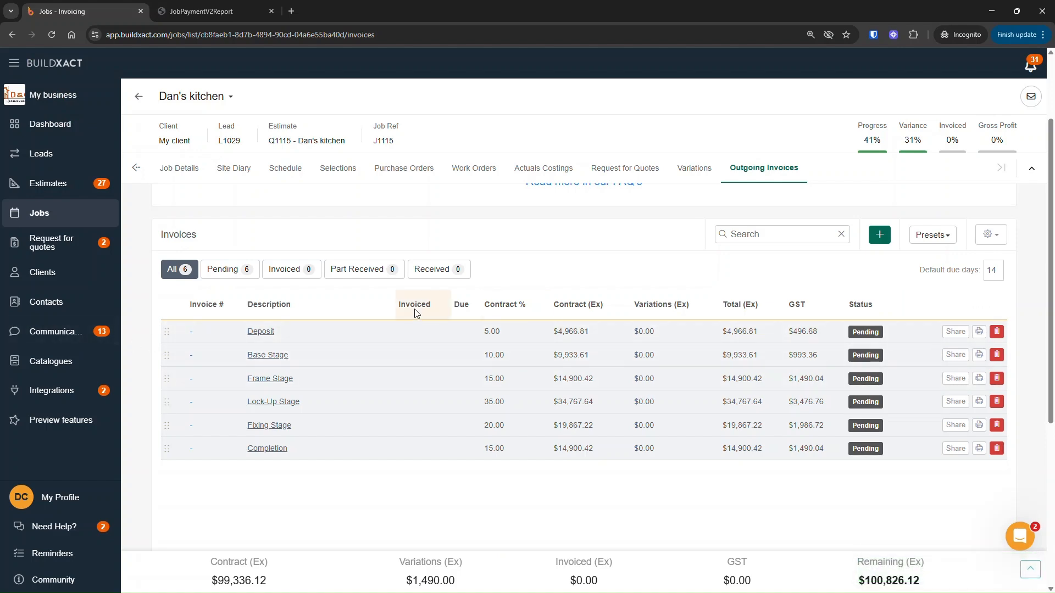
Set the Deposit invoice's status to Invoiced, add the customer comment "Commenyts" and save the invoice
{"action": "left_click", "coordinate": [262, 331]}
{"action": "left_click", "coordinate": [816, 129]}
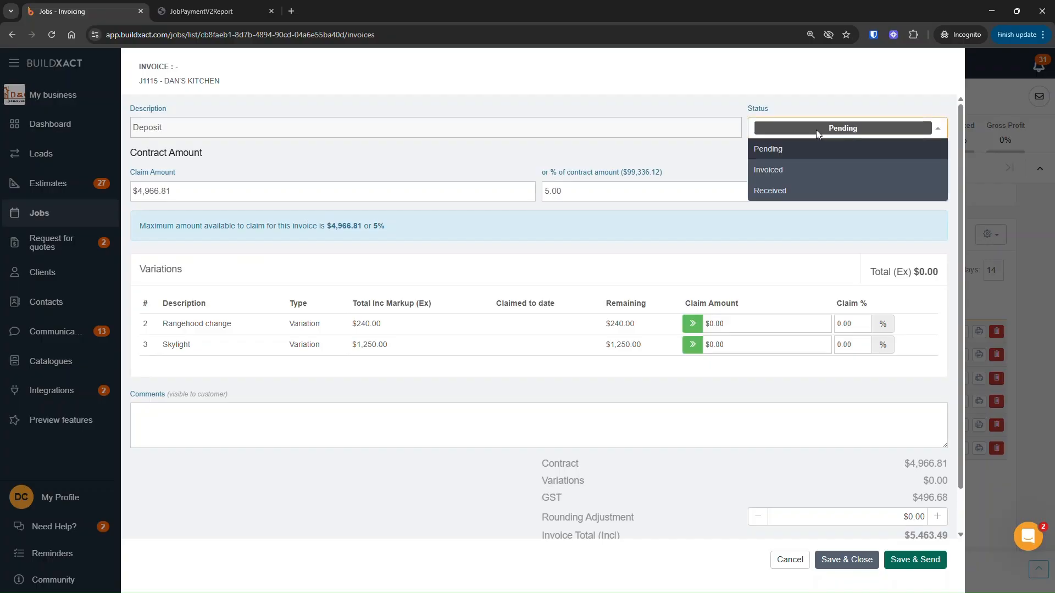
{"action": "left_click", "coordinate": [817, 171]}
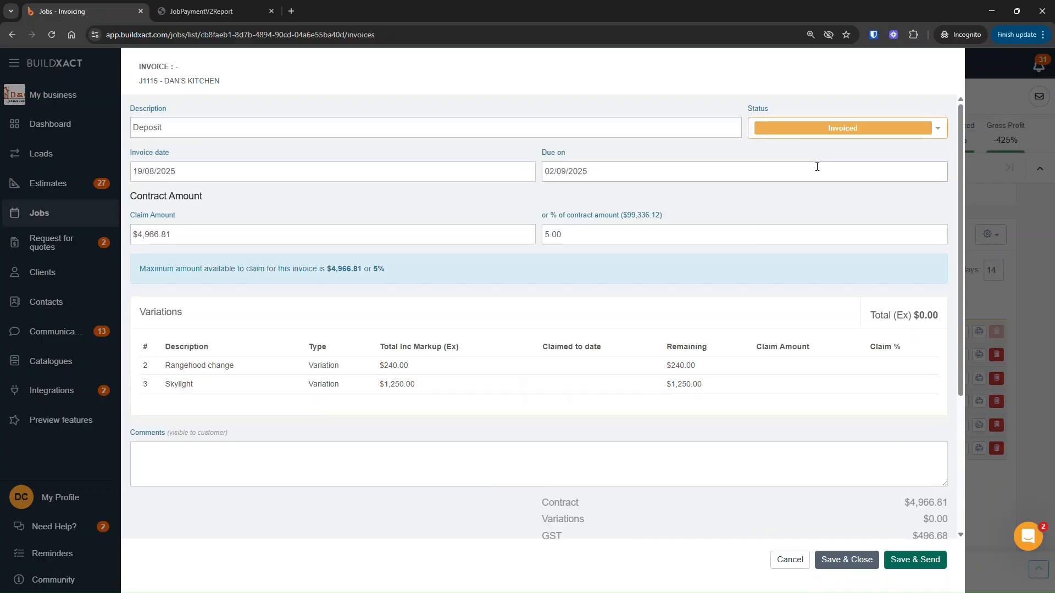
{"action": "left_click", "coordinate": [557, 464]}
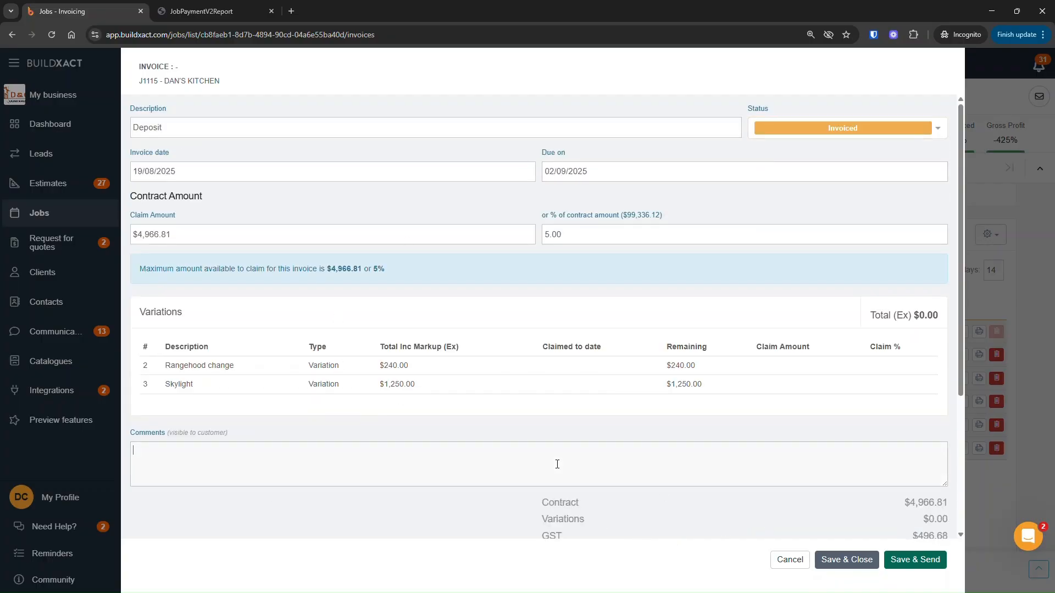
{"action": "type", "text": "Commenyts"}
{"action": "left_click", "coordinate": [847, 560]}
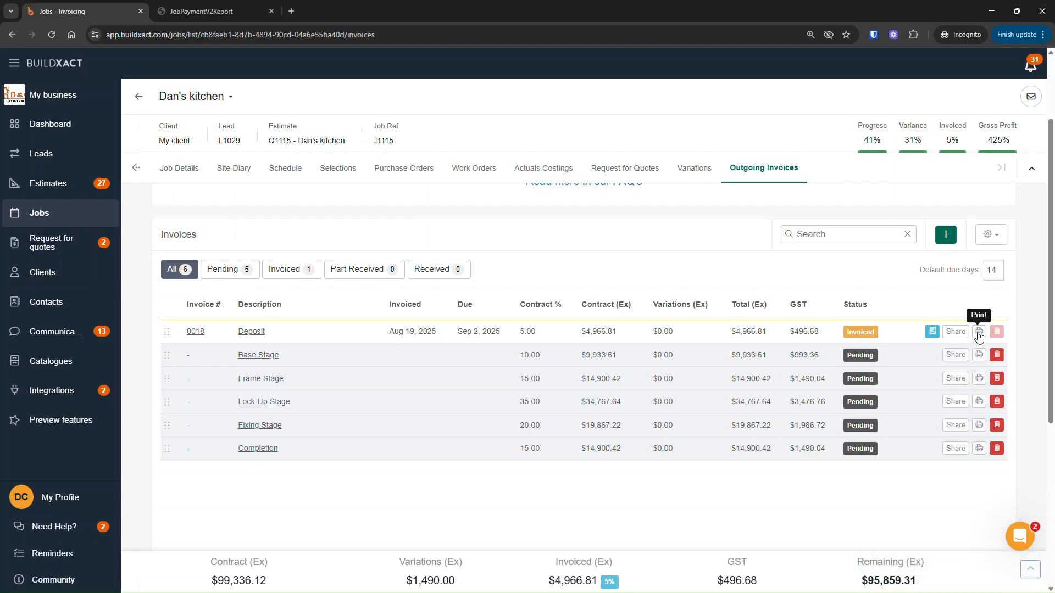
Generate the invoiced Deposit claim's report as a PDF and view it
{"action": "left_click", "coordinate": [978, 334]}
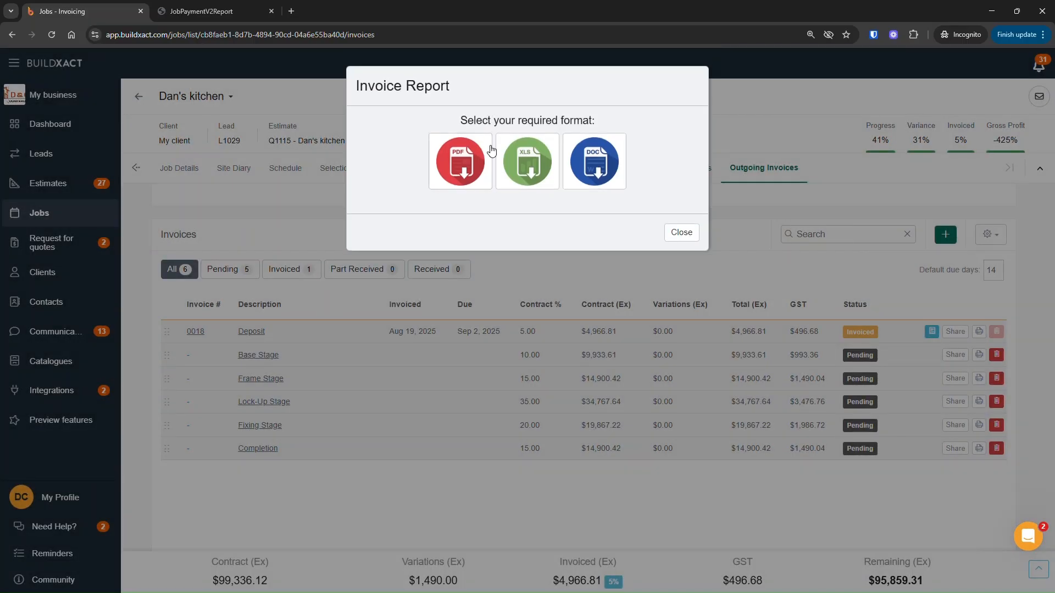
{"action": "left_click", "coordinate": [456, 175]}
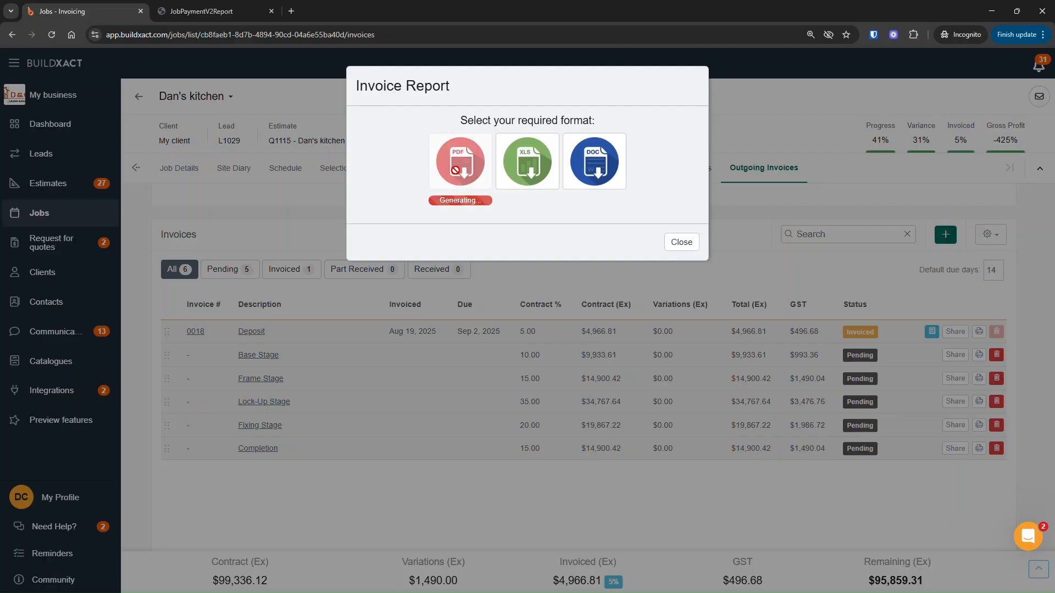
{"action": "left_click", "coordinate": [463, 201]}
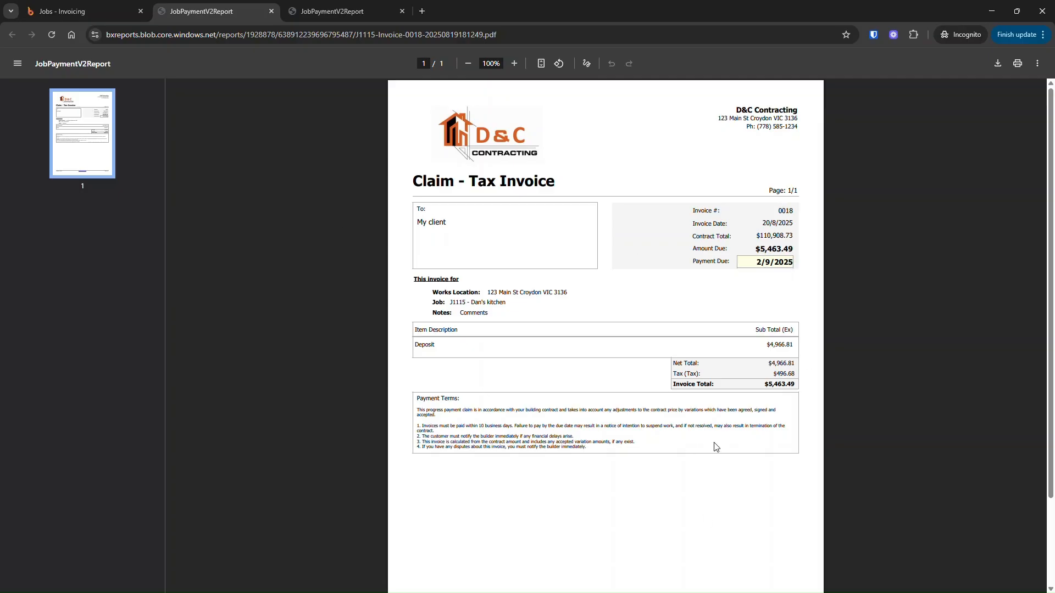
Compare the document titles of the draft and invoiced Deposit PDFs, then return to the job's invoice list
{"action": "left_click", "coordinate": [307, 14]}
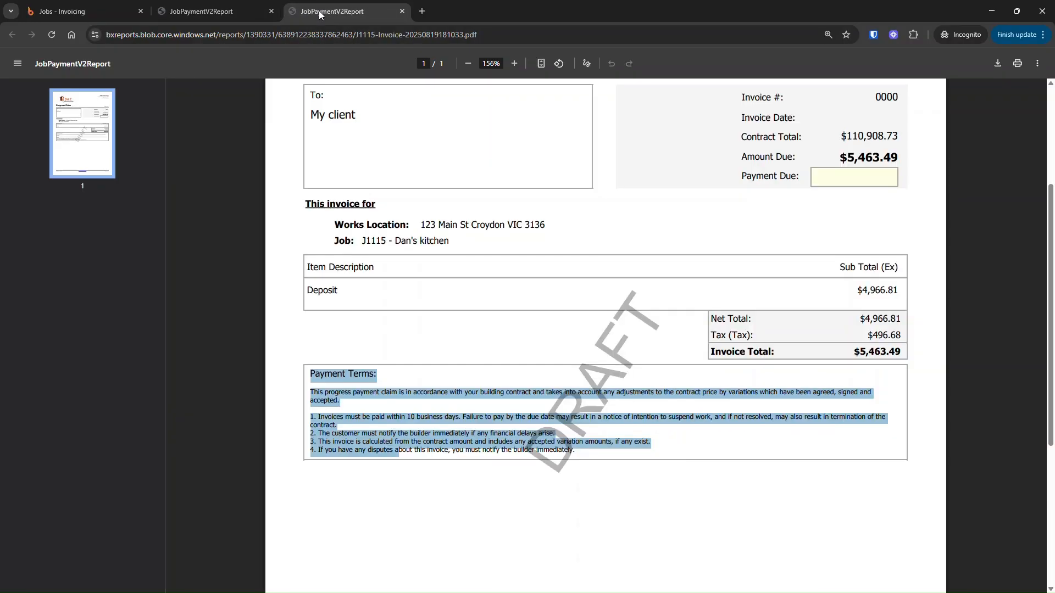
{"action": "scroll", "coordinate": [383, 330], "scroll_direction": "up", "scroll_amount": 3}
{"action": "scroll", "coordinate": [358, 255], "scroll_direction": "down", "scroll_amount": 2}
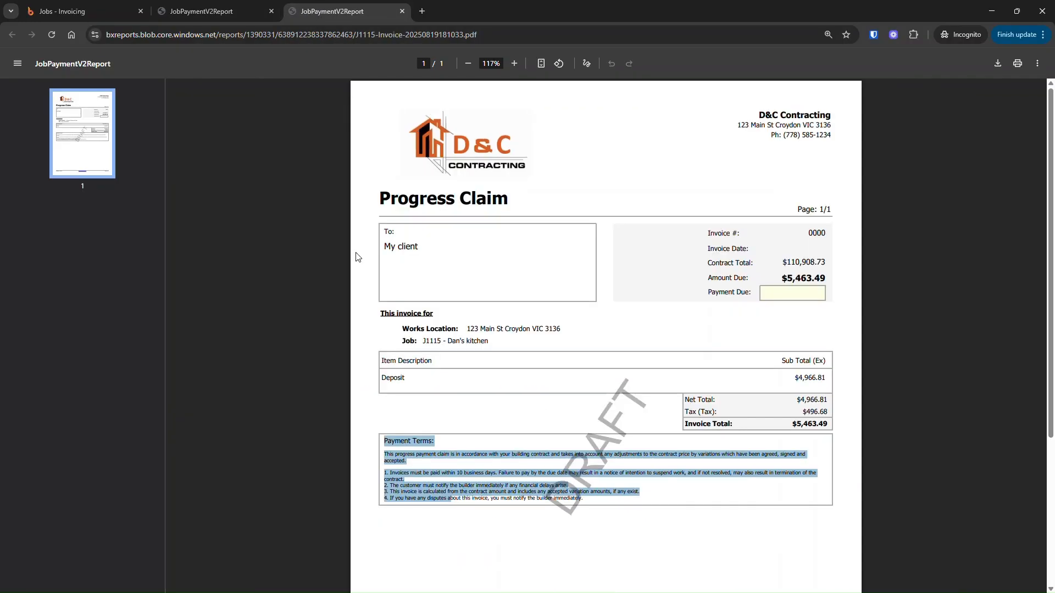
{"action": "left_click_drag", "start_coordinate": [385, 201], "coordinate": [509, 203]}
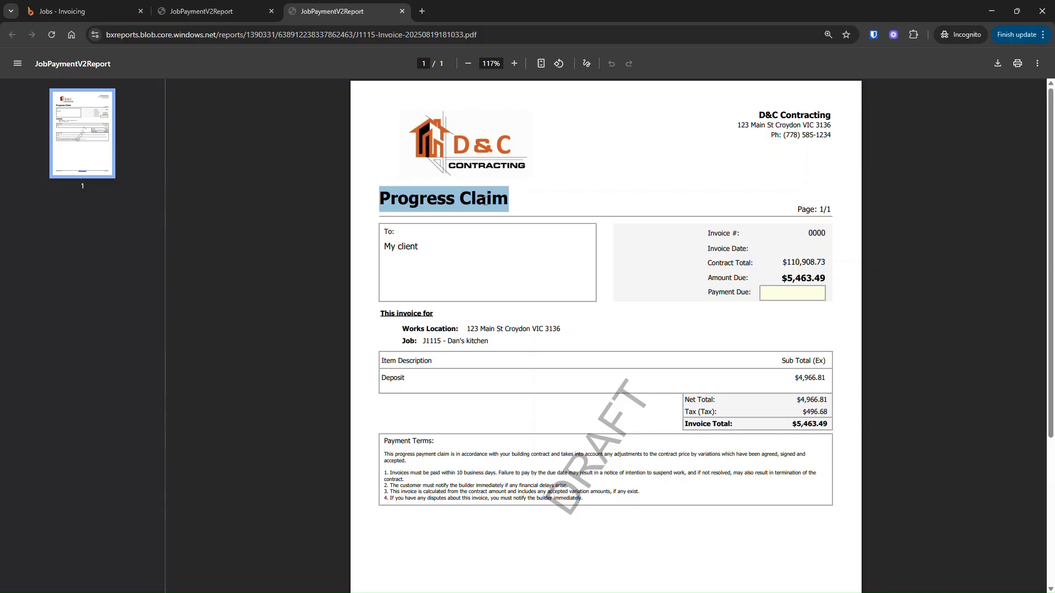
{"action": "left_click", "coordinate": [220, 11]}
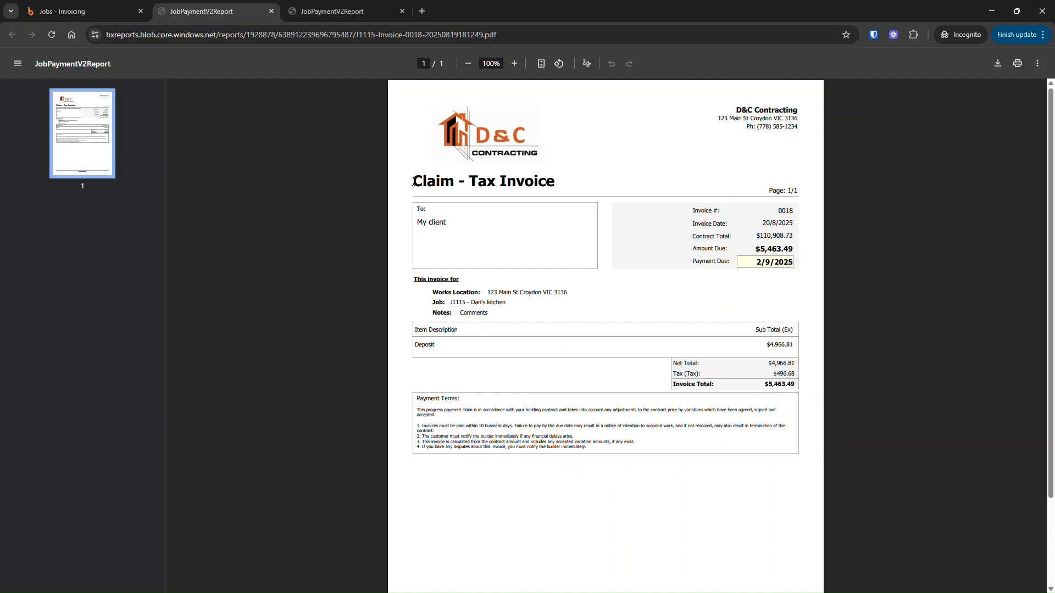
{"action": "left_click_drag", "start_coordinate": [413, 182], "coordinate": [577, 177]}
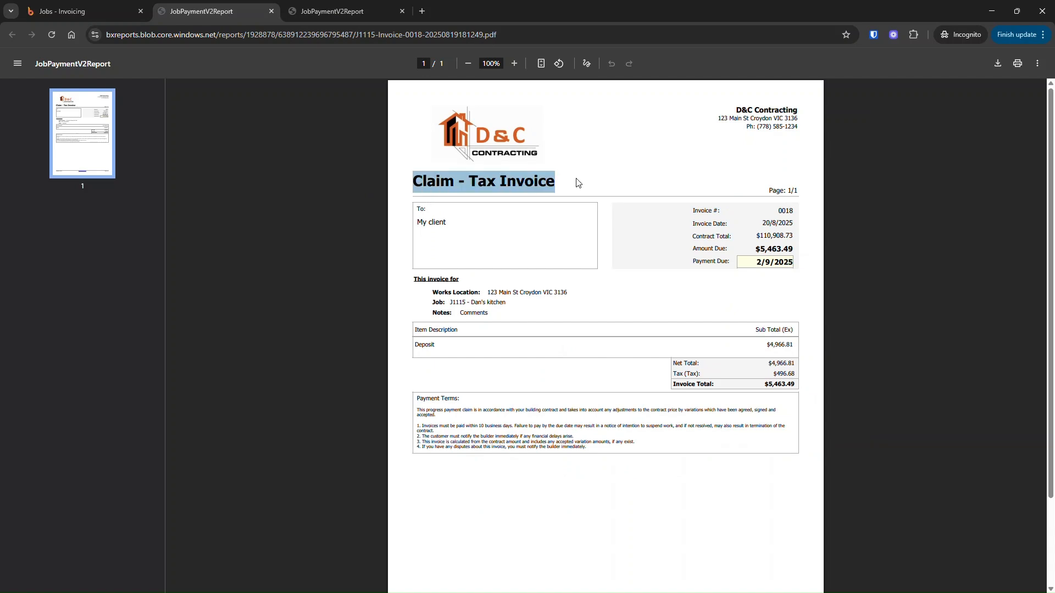
{"action": "left_click", "coordinate": [127, 12]}
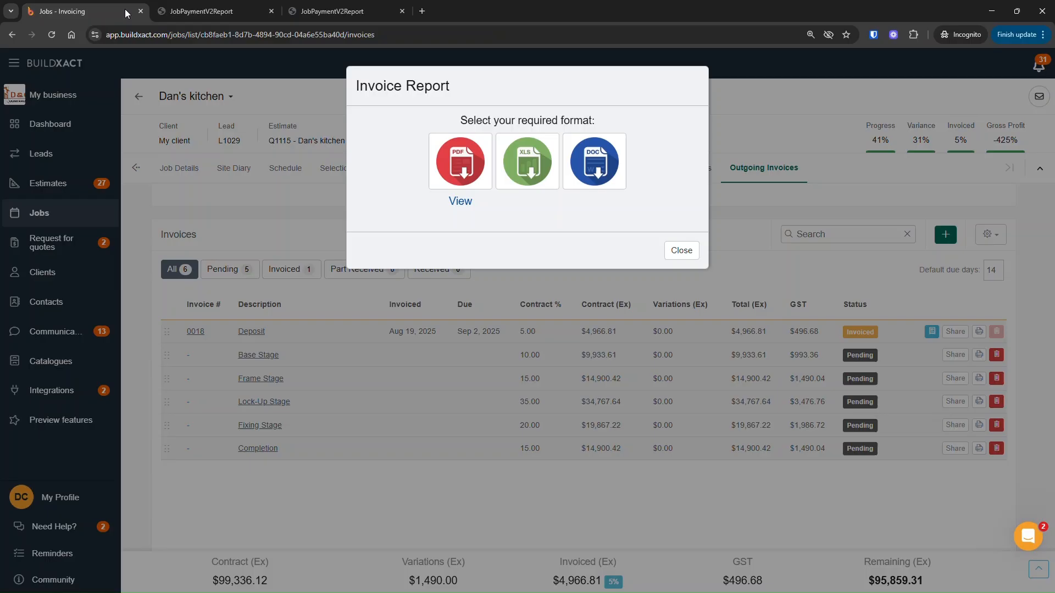
{"action": "left_click", "coordinate": [681, 251]}
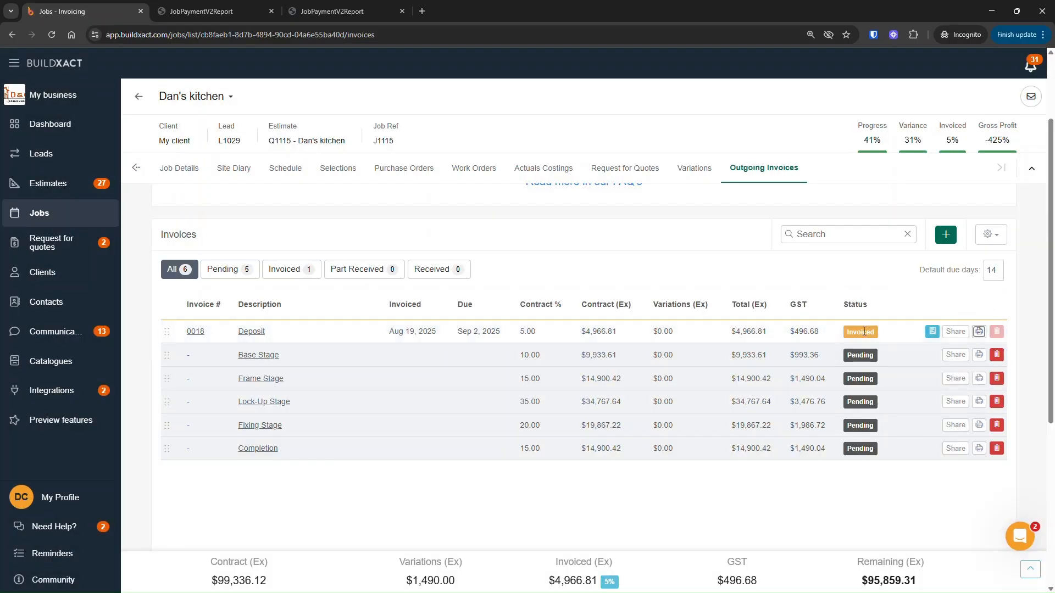
Start sharing the Deposit invoice and choose to include Invoice & Statement
{"action": "left_click_drag", "start_coordinate": [847, 332], "coordinate": [880, 339]}
{"action": "left_click", "coordinate": [958, 333]}
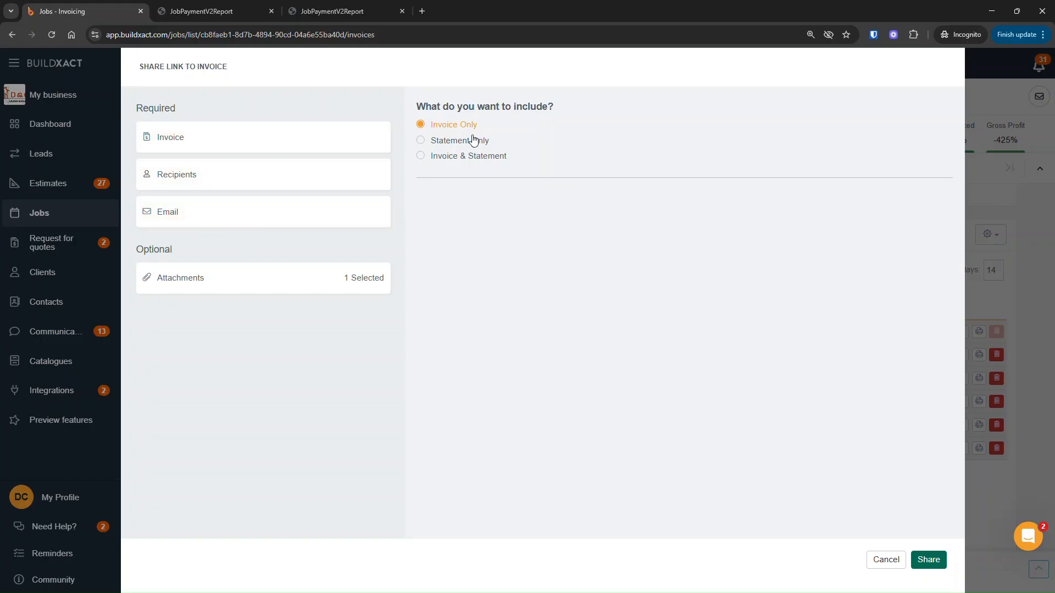
{"action": "left_click_drag", "start_coordinate": [496, 130], "coordinate": [431, 128]}
{"action": "left_click", "coordinate": [463, 144]}
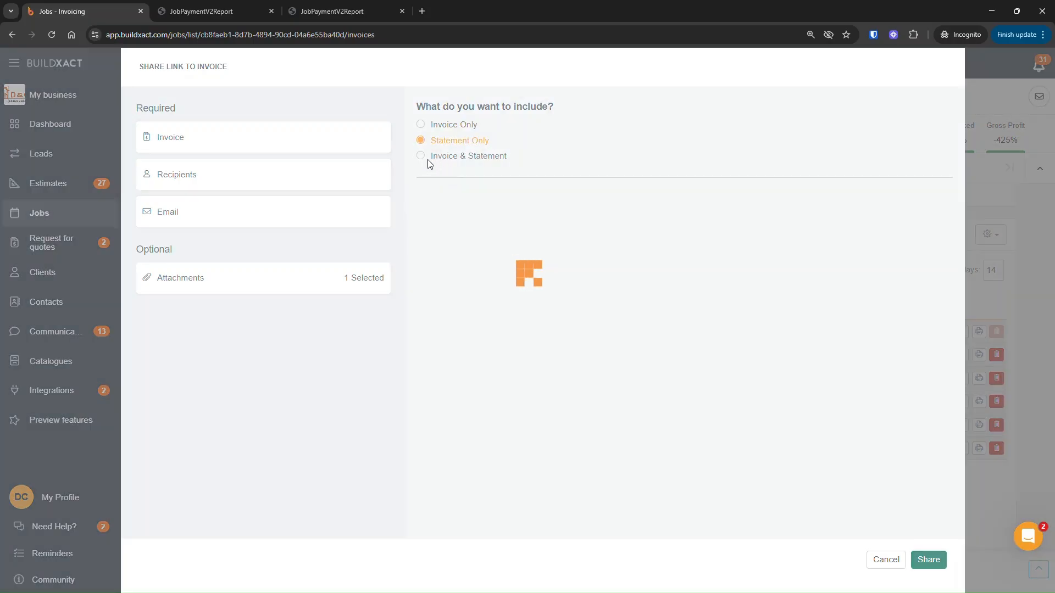
{"action": "left_click", "coordinate": [421, 157]}
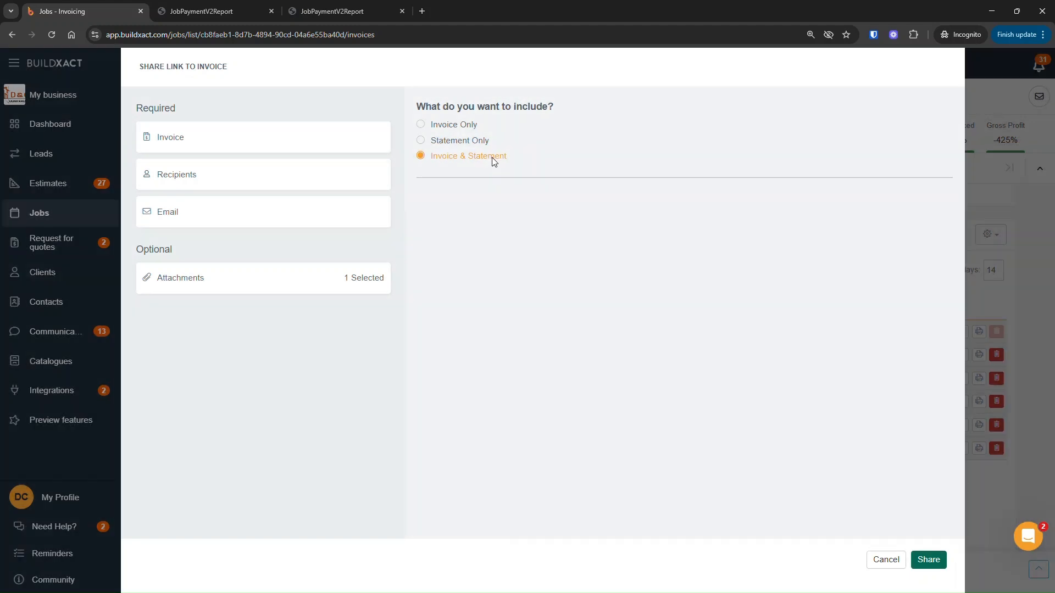
{"action": "left_click_drag", "start_coordinate": [515, 158], "coordinate": [432, 165]}
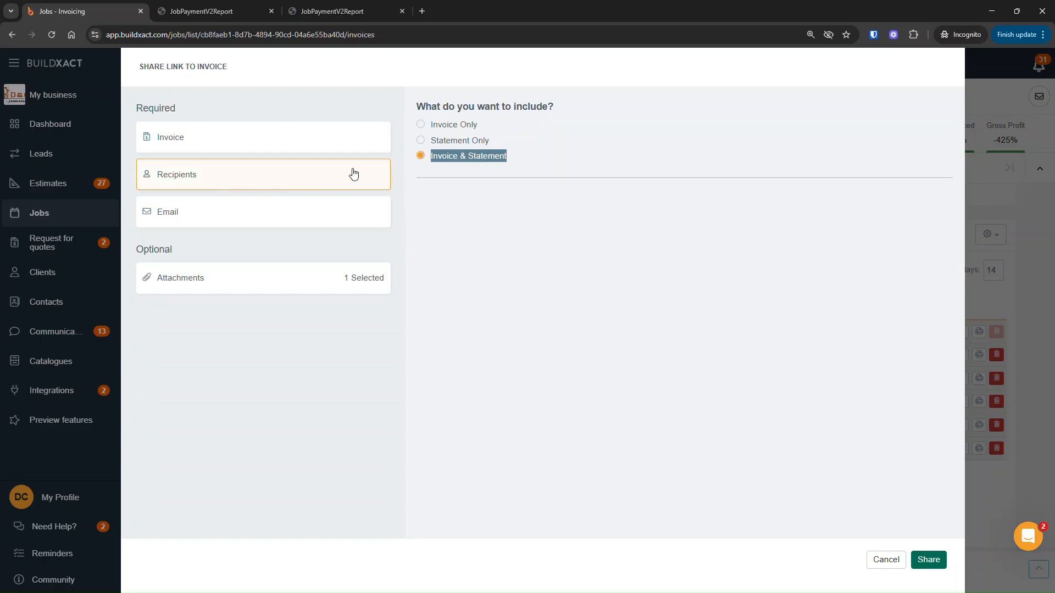
Turn off sharing to the client portal and remove the second email recipient from the Deposit invoice share
{"action": "left_click", "coordinate": [313, 187]}
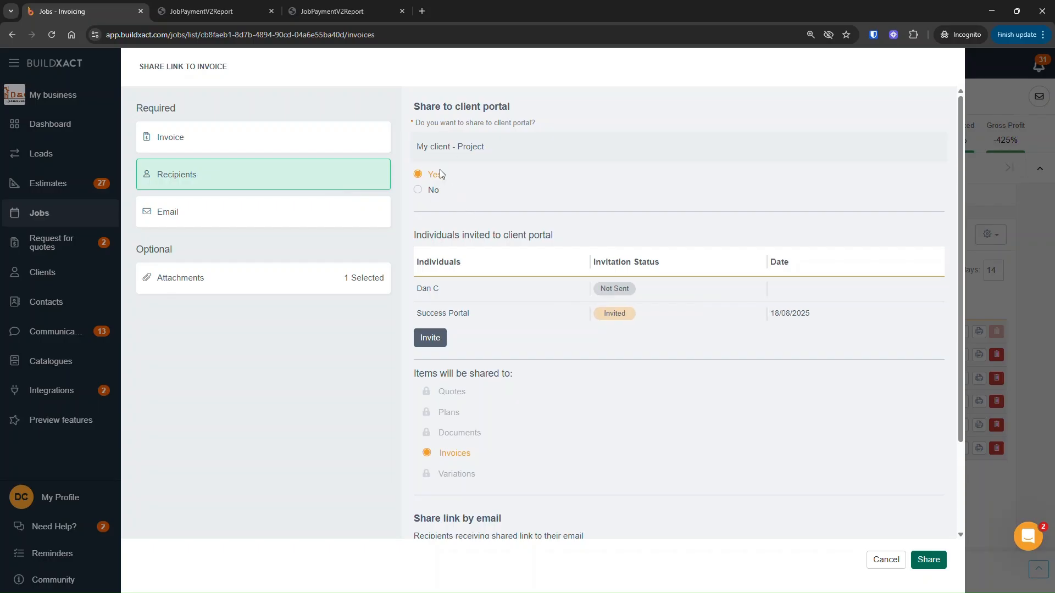
{"action": "left_click", "coordinate": [419, 191]}
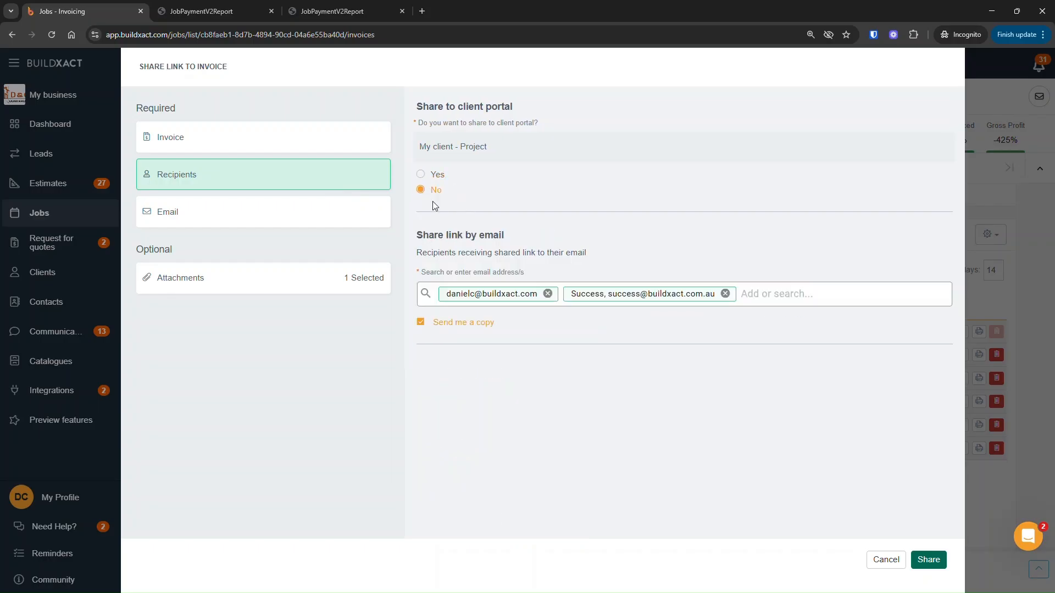
{"action": "left_click", "coordinate": [725, 294]}
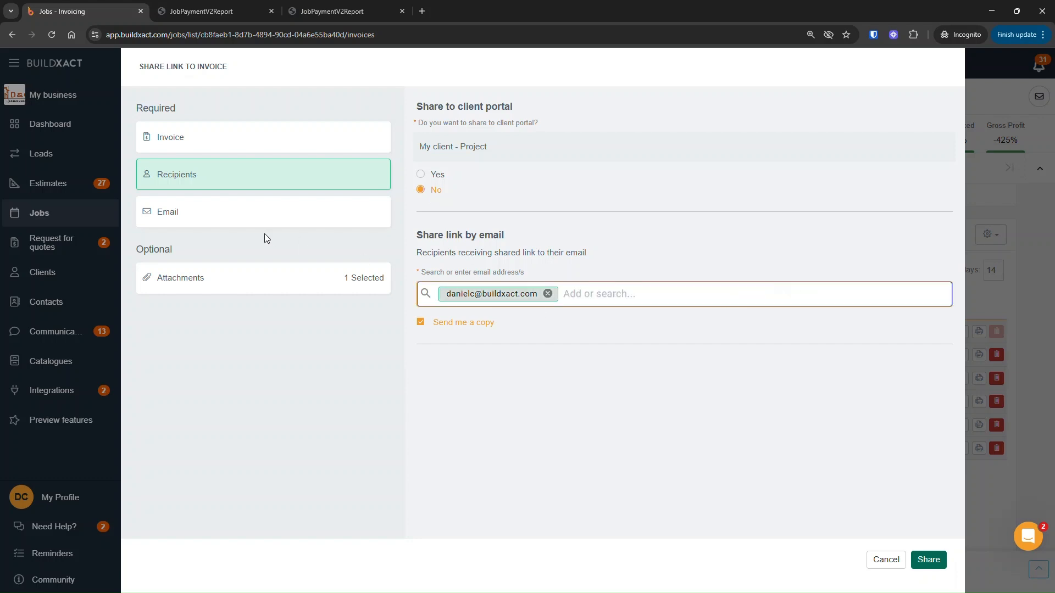
Review the email's body and preset options, then share the Deposit invoice with its default message
{"action": "left_click", "coordinate": [249, 215]}
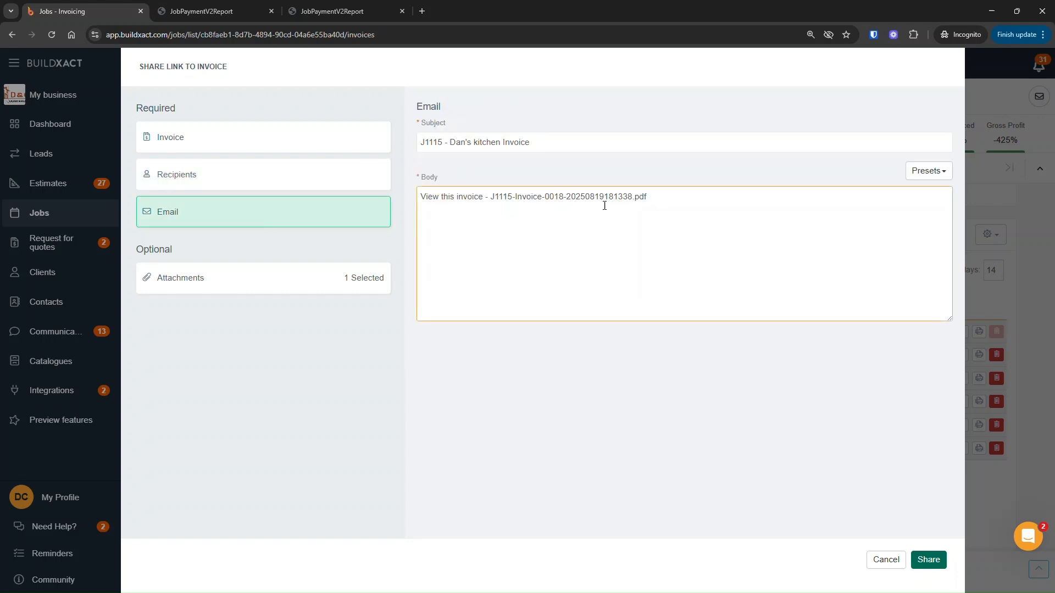
{"action": "left_click_drag", "start_coordinate": [634, 196], "coordinate": [421, 196]}
{"action": "left_click", "coordinate": [921, 171]}
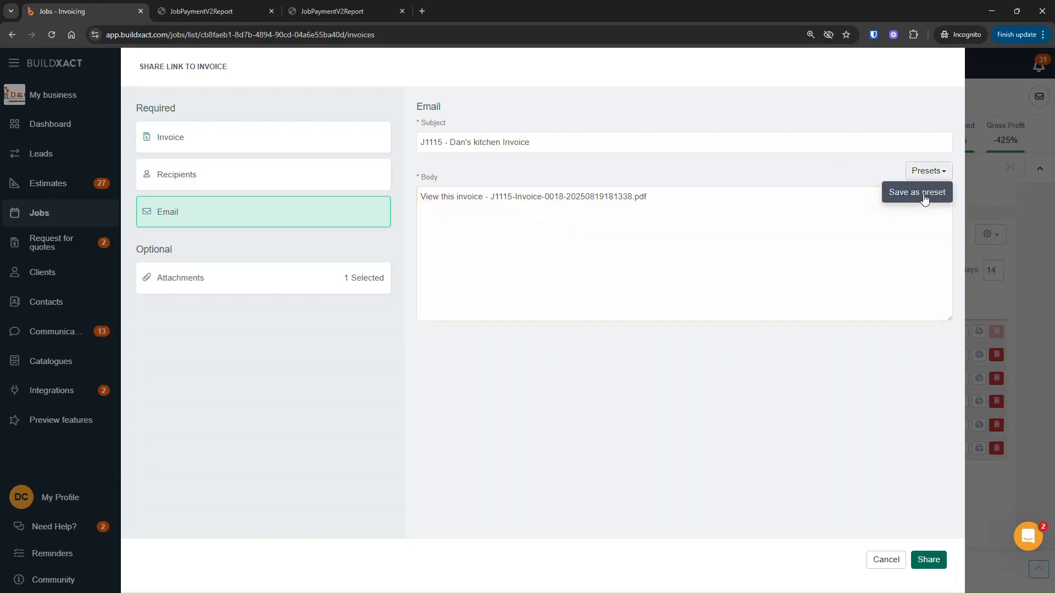
{"action": "left_click", "coordinate": [674, 406]}
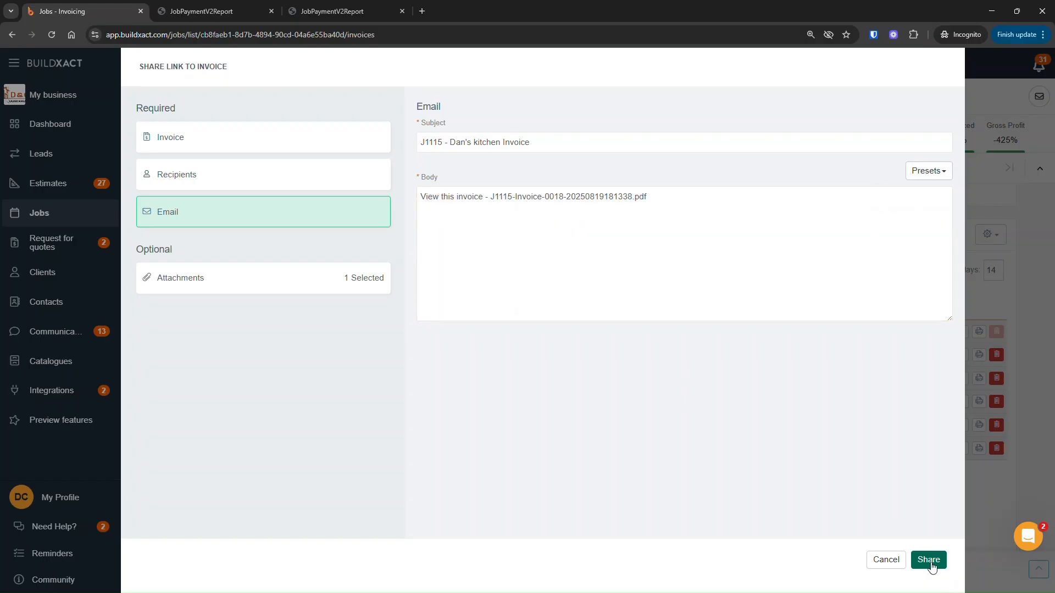
{"action": "left_click", "coordinate": [927, 560]}
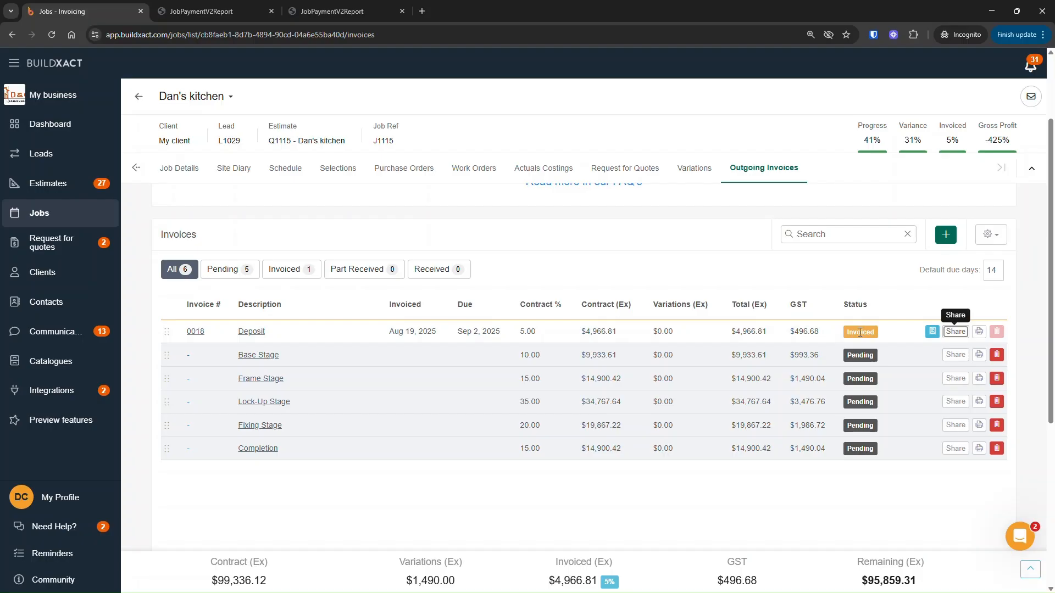
Review the sharing options for the Base Stage invoice, including setting its status to Invoiced, and cancel the share
{"action": "left_click", "coordinate": [956, 355]}
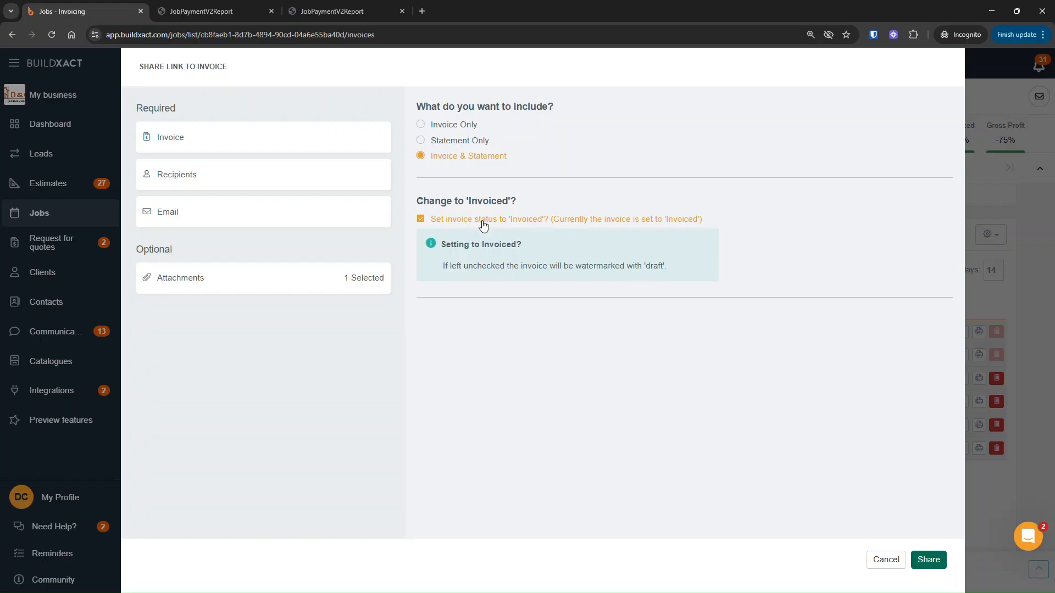
{"action": "left_click", "coordinate": [884, 560]}
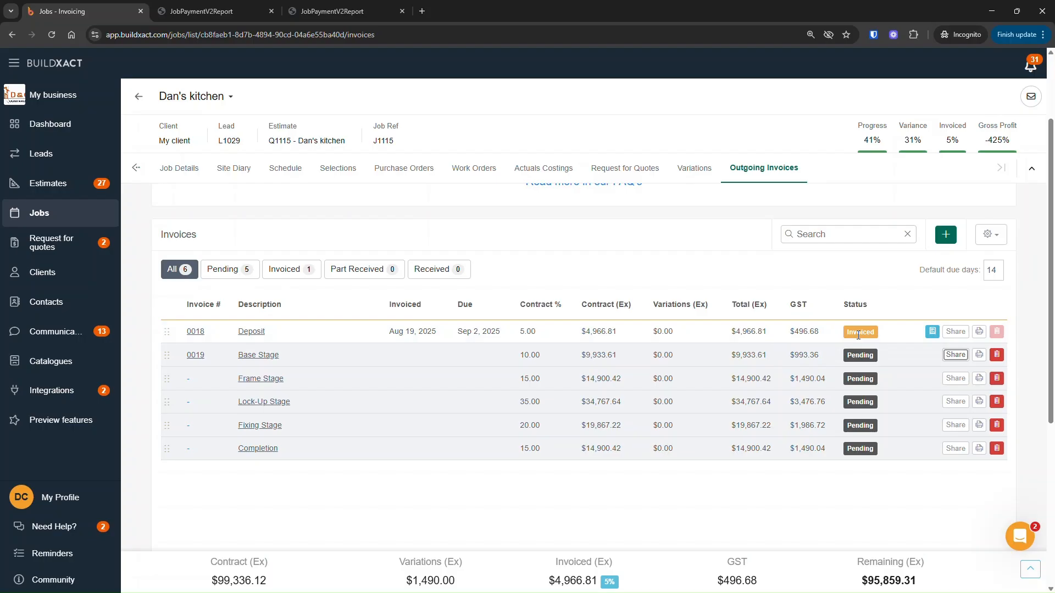
Record a part-received payment of $5,000.00 against the Deposit invoice, then save the receipt and the invoice
{"action": "left_click", "coordinate": [250, 335]}
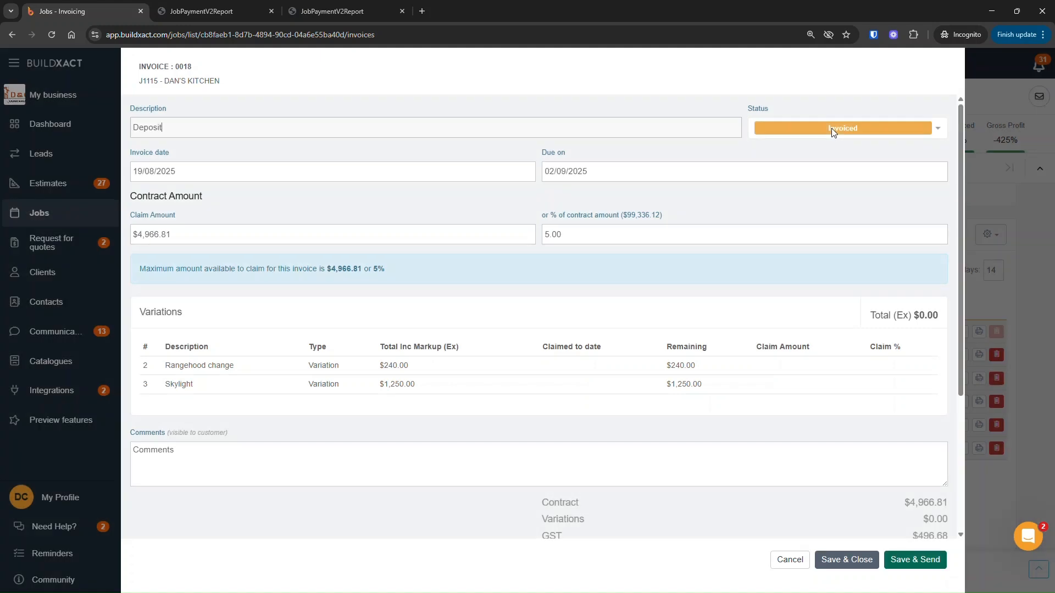
{"action": "left_click", "coordinate": [832, 128]}
{"action": "left_click", "coordinate": [798, 190]}
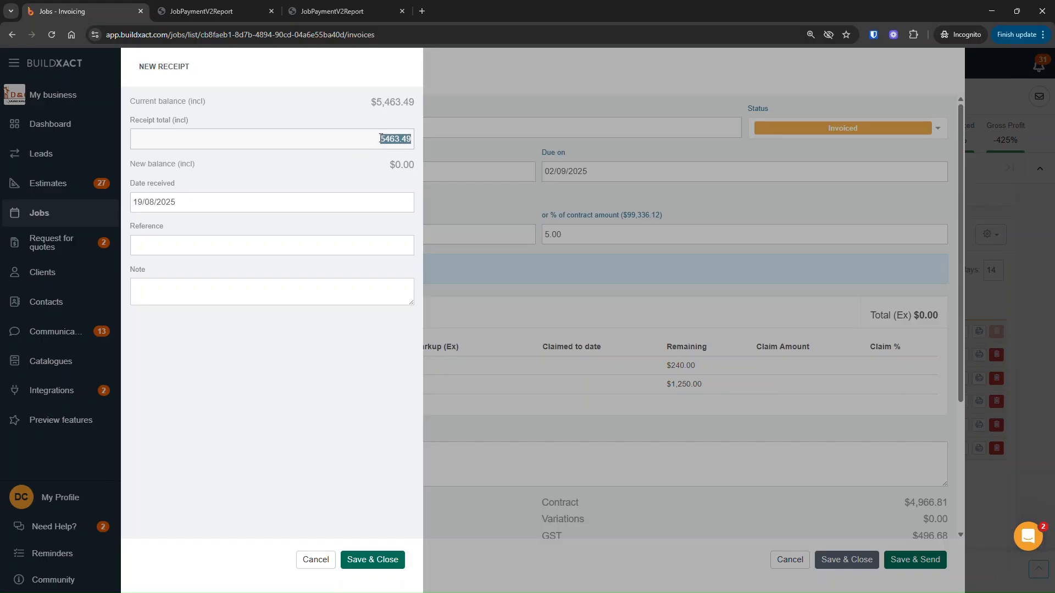
{"action": "type", "text": "5000"}
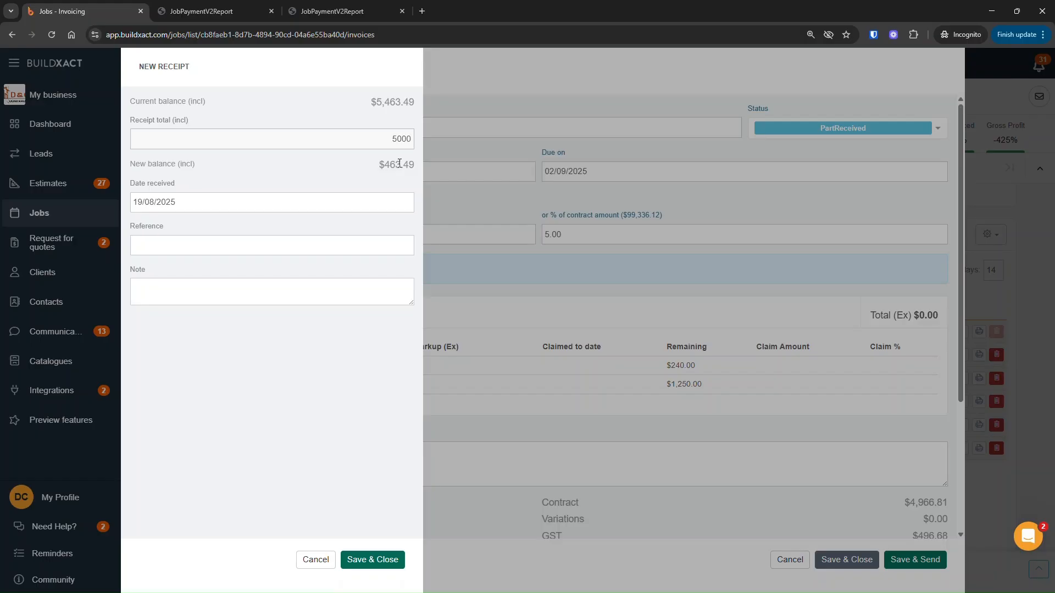
{"action": "left_click", "coordinate": [250, 250]}
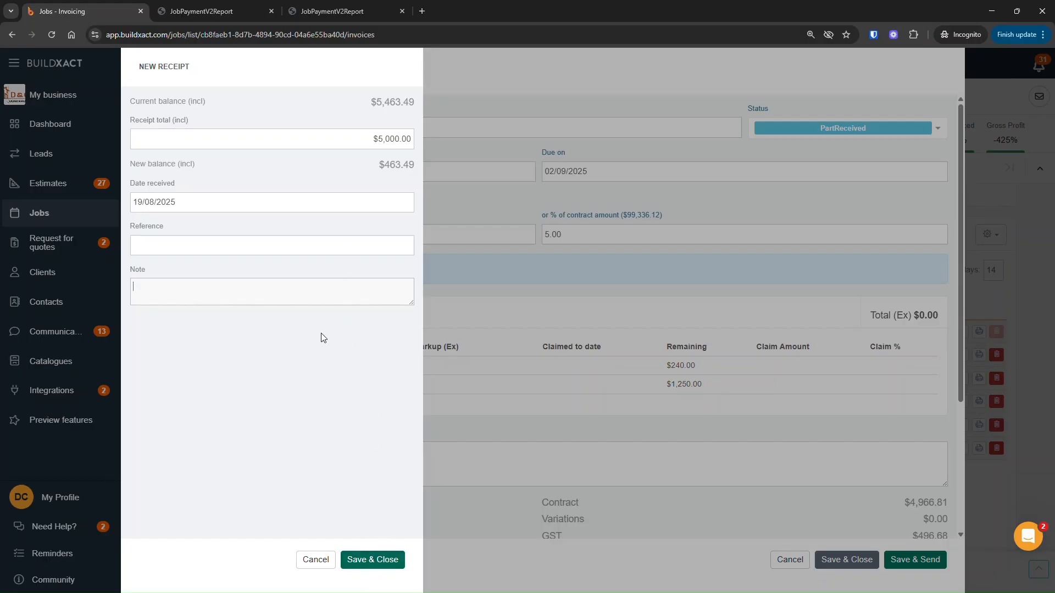
{"action": "left_click", "coordinate": [377, 561]}
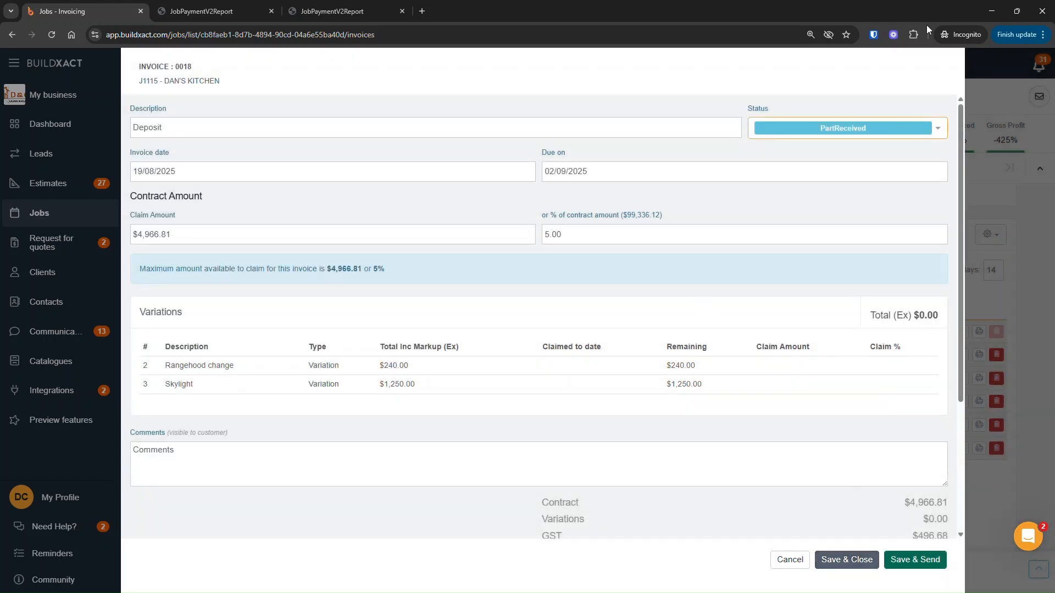
{"action": "left_click", "coordinate": [847, 559]}
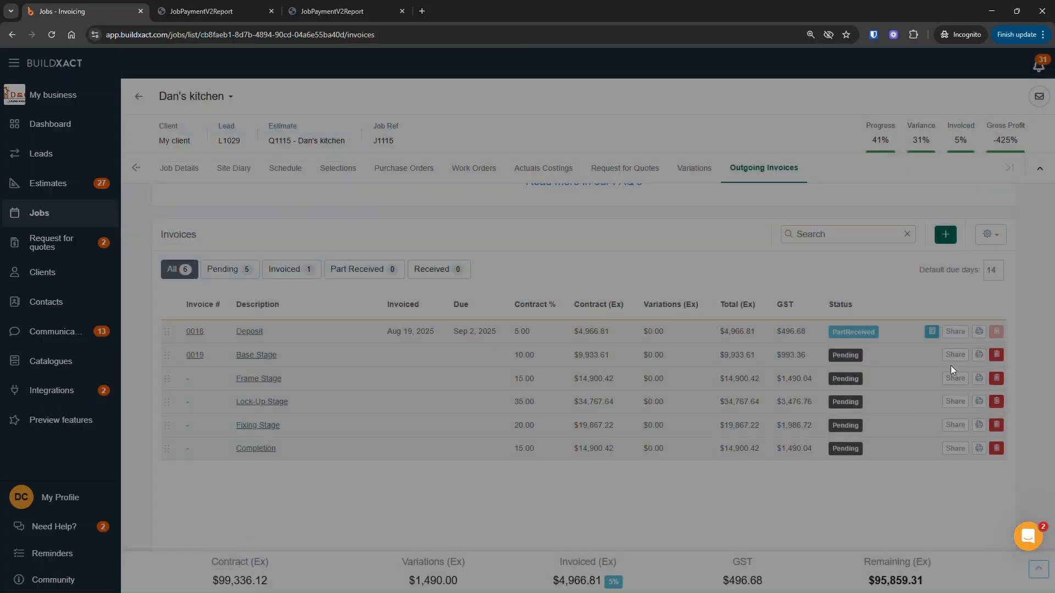
Generate a new PDF report of the part-received Deposit invoice and view it
{"action": "left_click", "coordinate": [980, 333]}
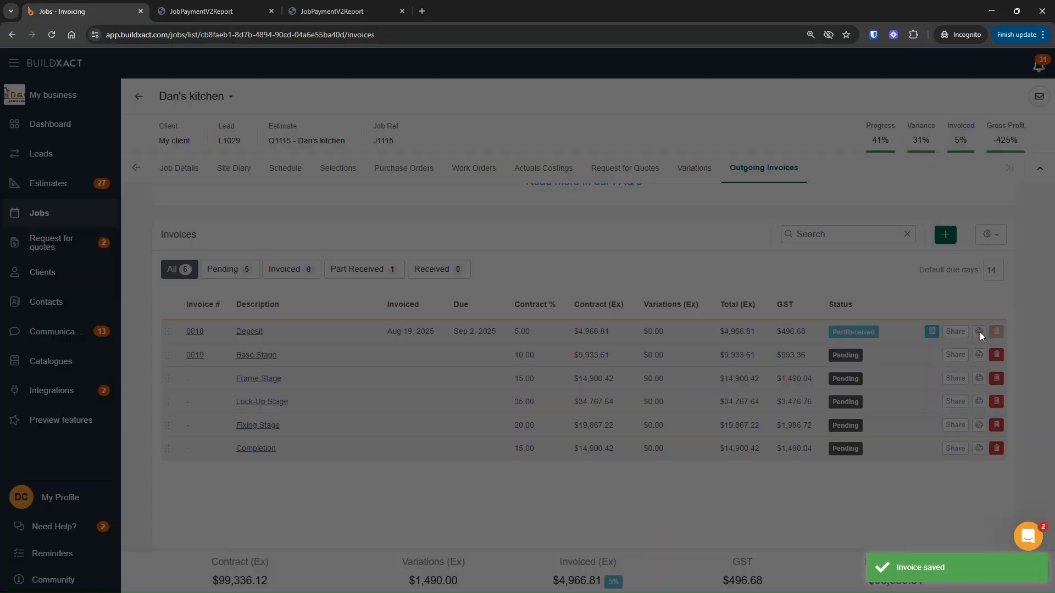
{"action": "left_click", "coordinate": [462, 174]}
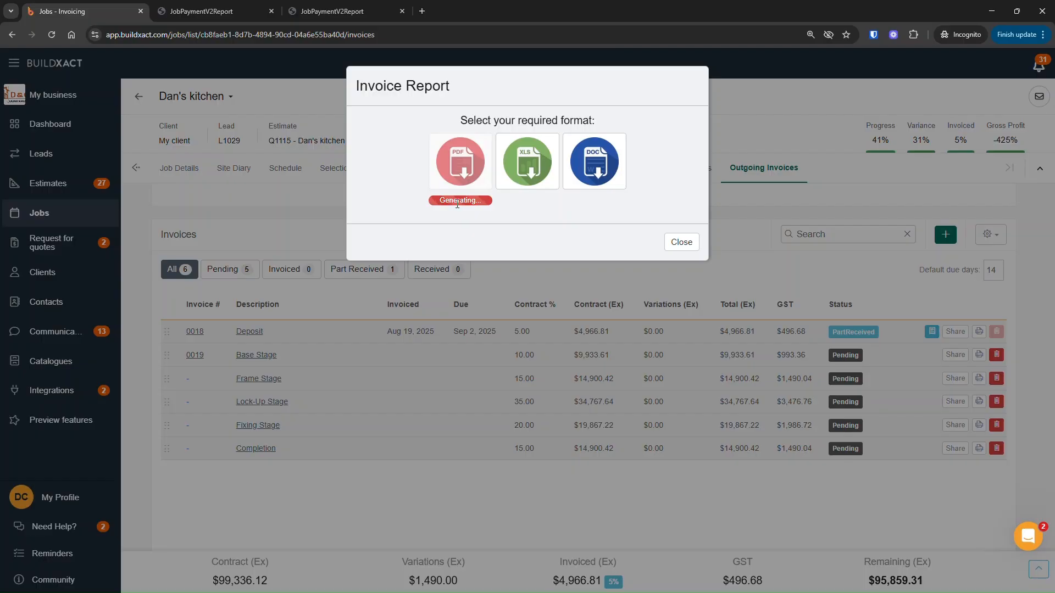
{"action": "left_click", "coordinate": [456, 203]}
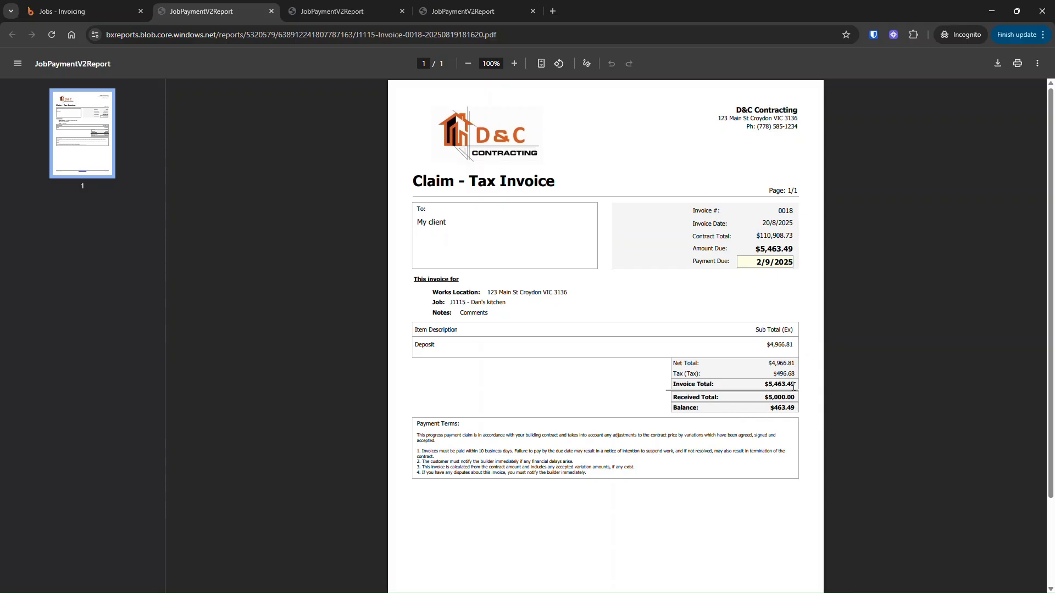
Examine the received total and remaining balance in the Deposit PDF, then return to the job's invoice list
{"action": "left_click_drag", "start_coordinate": [770, 408], "coordinate": [799, 407]}
{"action": "left_click", "coordinate": [781, 410]}
{"action": "double_click", "coordinate": [781, 410]}
{"action": "left_click_drag", "start_coordinate": [771, 398], "coordinate": [801, 398]}
{"action": "left_click", "coordinate": [104, 11]}
{"action": "left_click", "coordinate": [693, 252]}
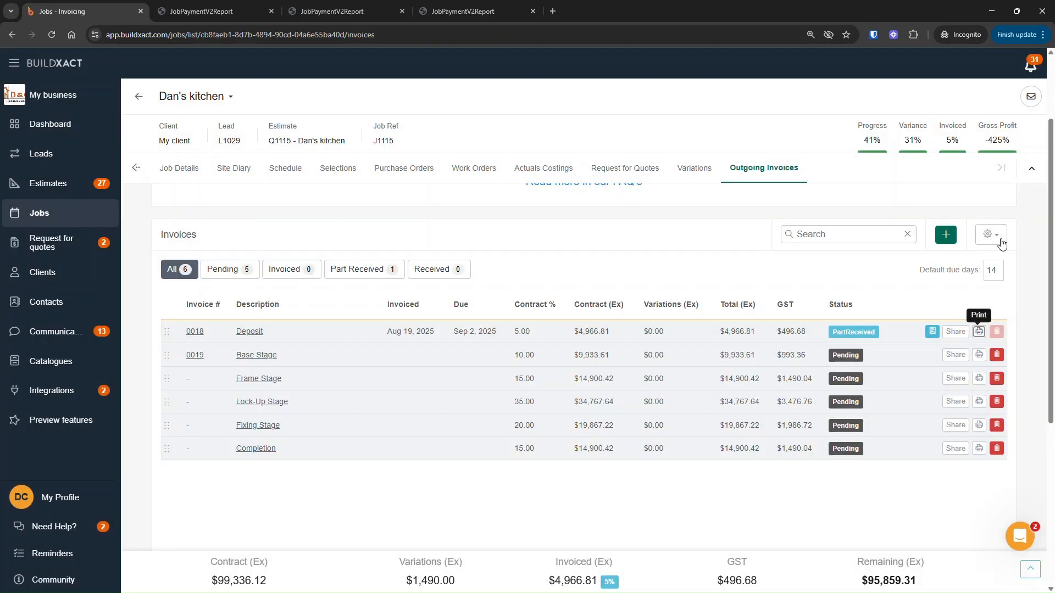
Generate the job's invoice statement as a PDF and view it
{"action": "left_click", "coordinate": [1000, 242]}
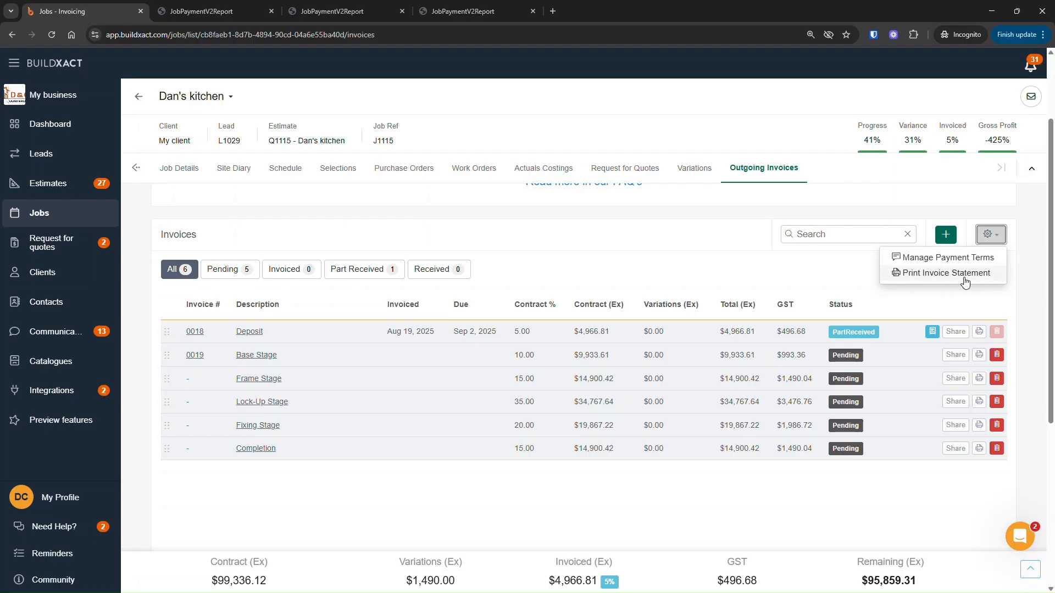
{"action": "left_click", "coordinate": [946, 274]}
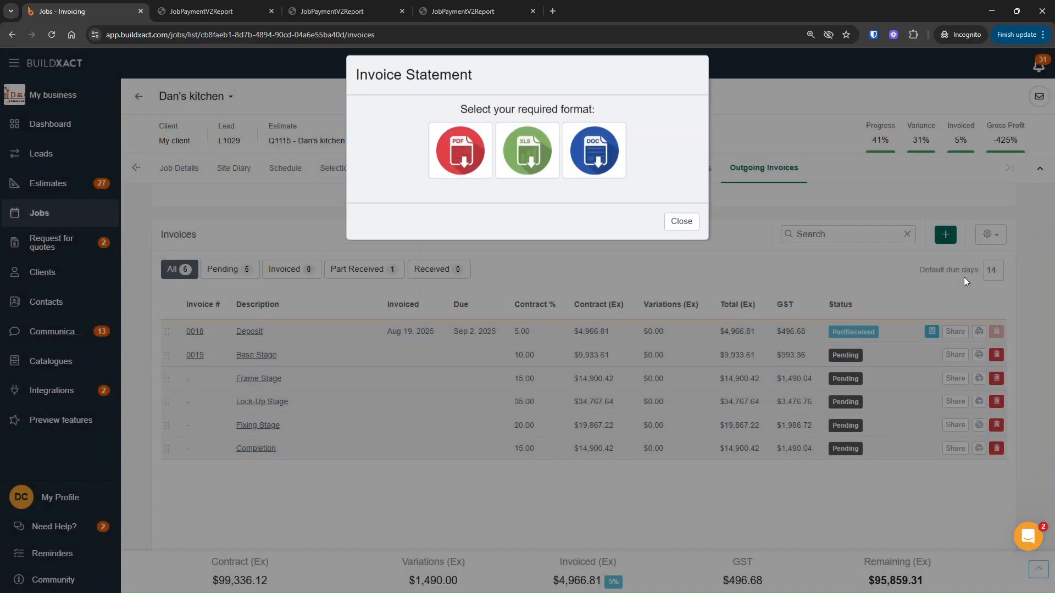
{"action": "left_click", "coordinate": [456, 164]}
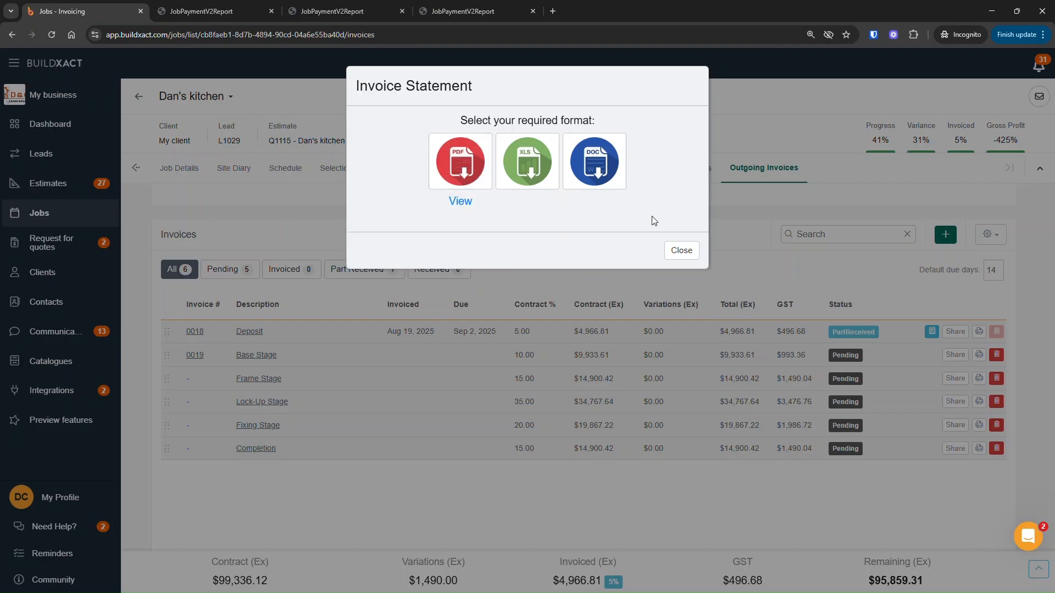
{"action": "left_click", "coordinate": [463, 203]}
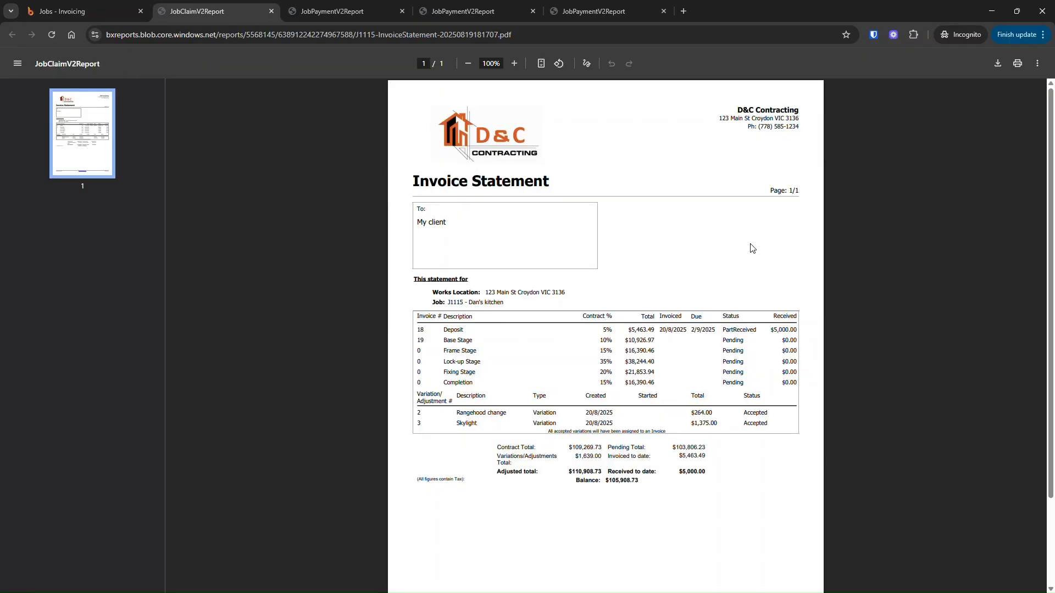
Examine the invoice statuses and totals in the statement, then return to the job and close the statement dialog
{"action": "left_click", "coordinate": [515, 63]}
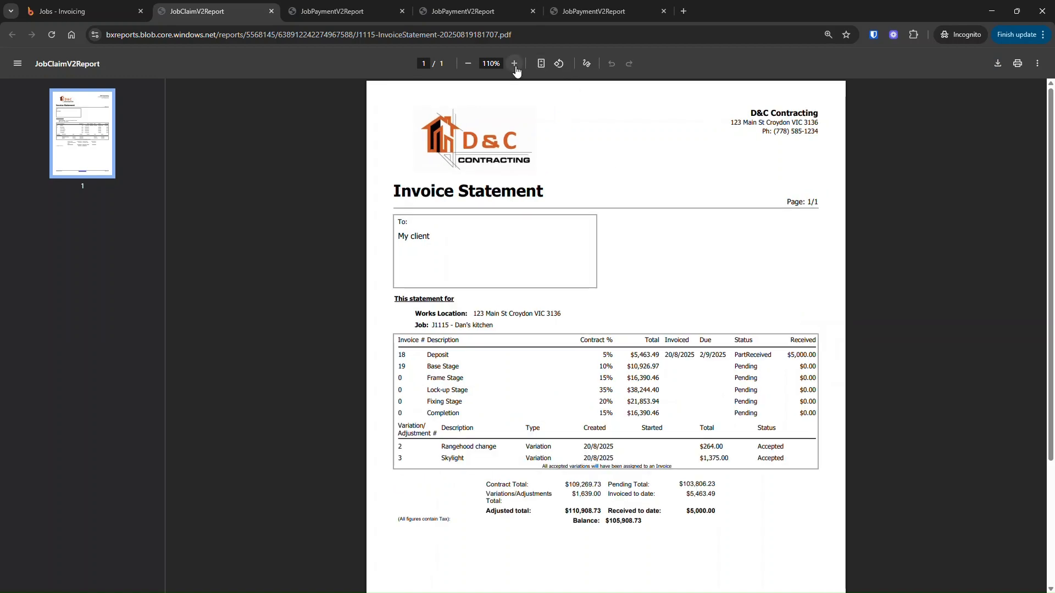
{"action": "scroll", "coordinate": [742, 300], "scroll_direction": "down", "scroll_amount": 2}
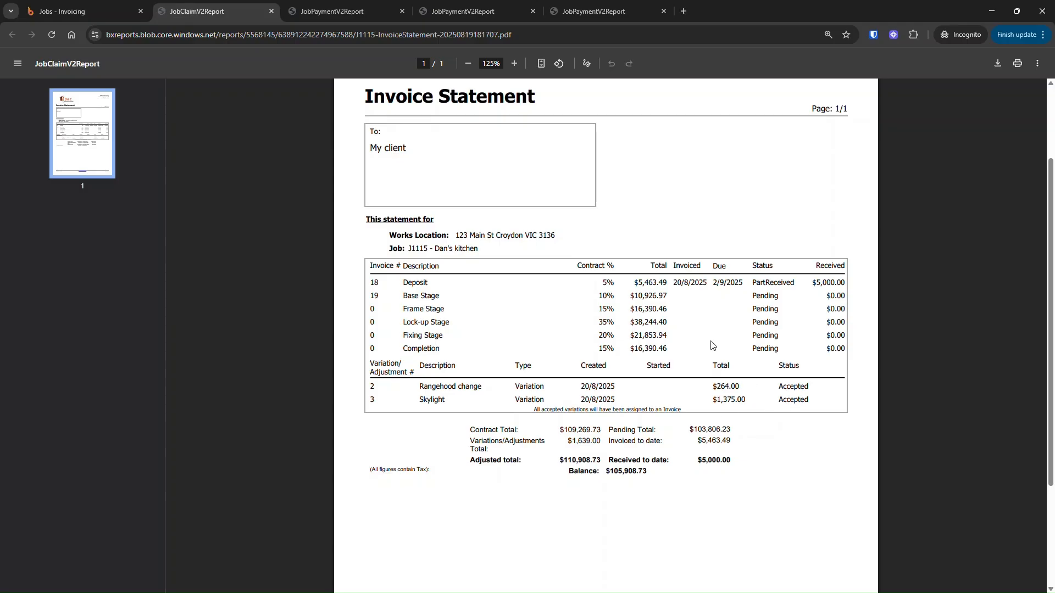
{"action": "left_click_drag", "start_coordinate": [754, 283], "coordinate": [795, 284]}
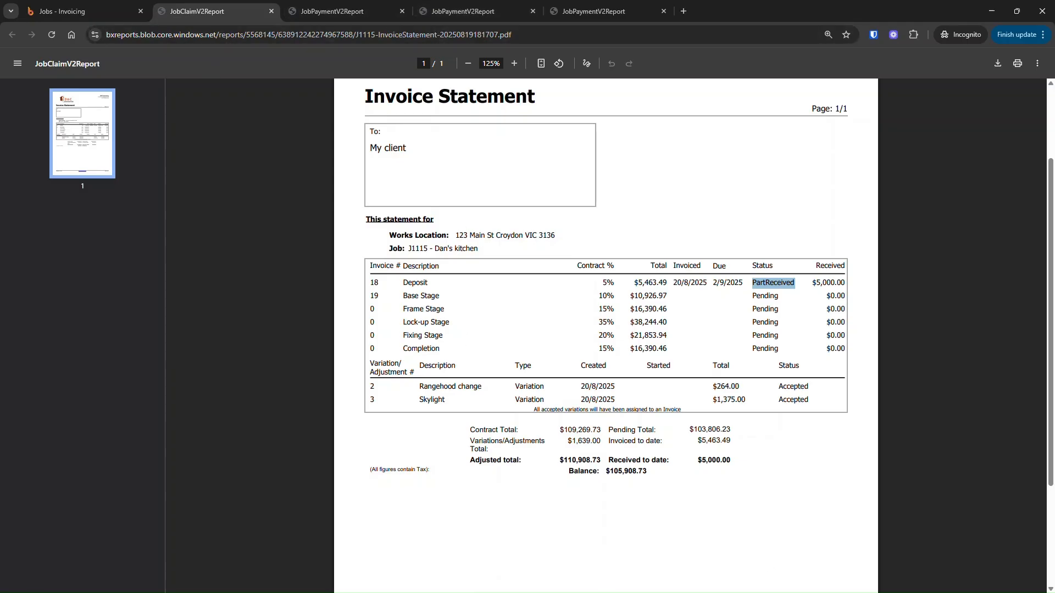
{"action": "left_click", "coordinate": [114, 15]}
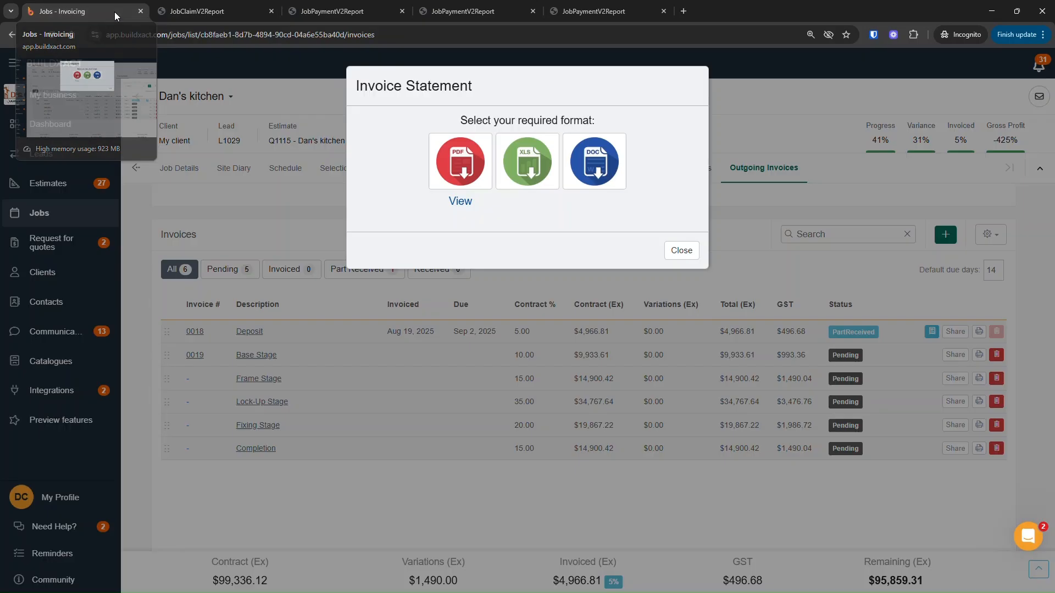
{"action": "right_click", "coordinate": [683, 258]}
{"action": "left_click", "coordinate": [682, 259]}
{"action": "left_click", "coordinate": [681, 258]}
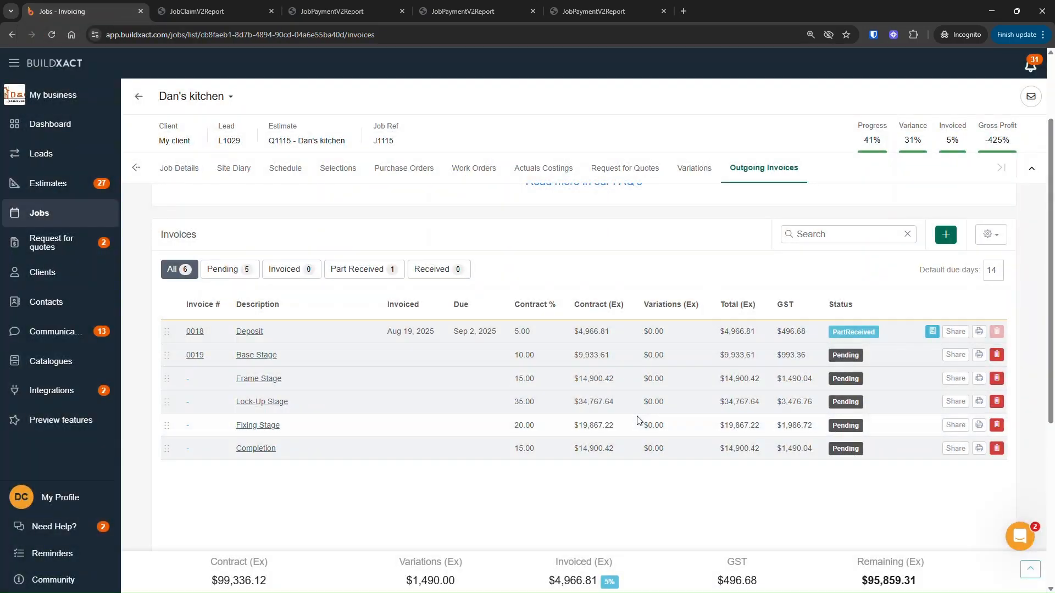
Start a new job from the Kitchen renovation estimate with Contract Price as the invoice method
{"action": "left_click", "coordinate": [78, 186]}
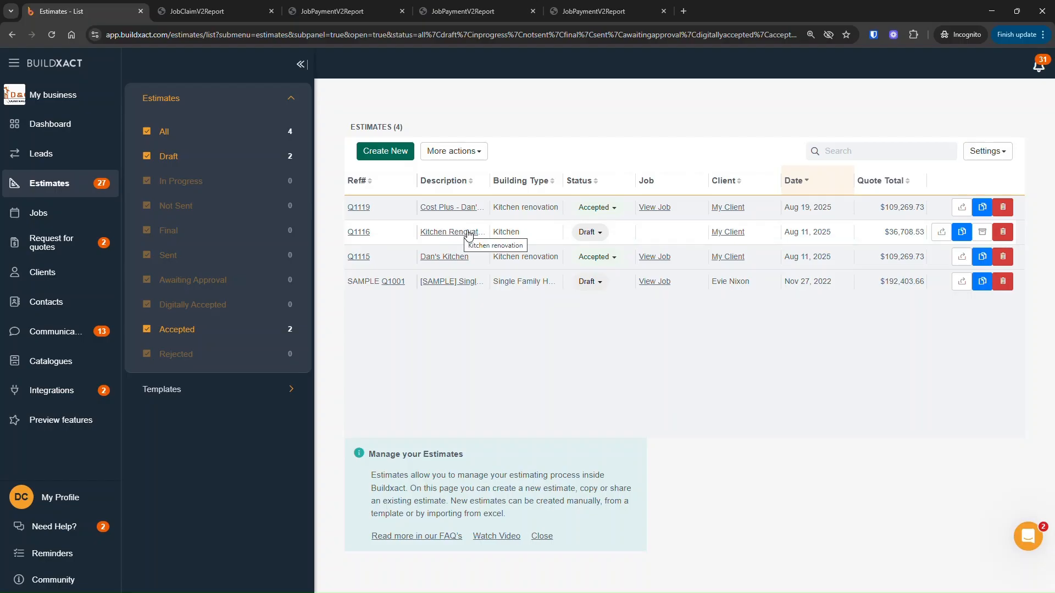
{"action": "left_click", "coordinate": [467, 233]}
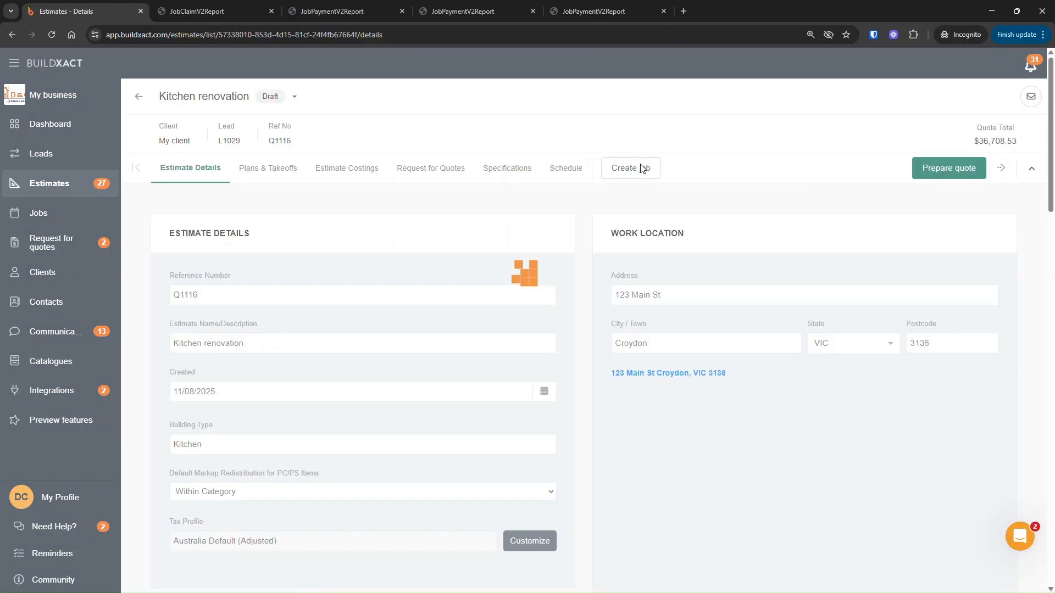
{"action": "left_click", "coordinate": [635, 169]}
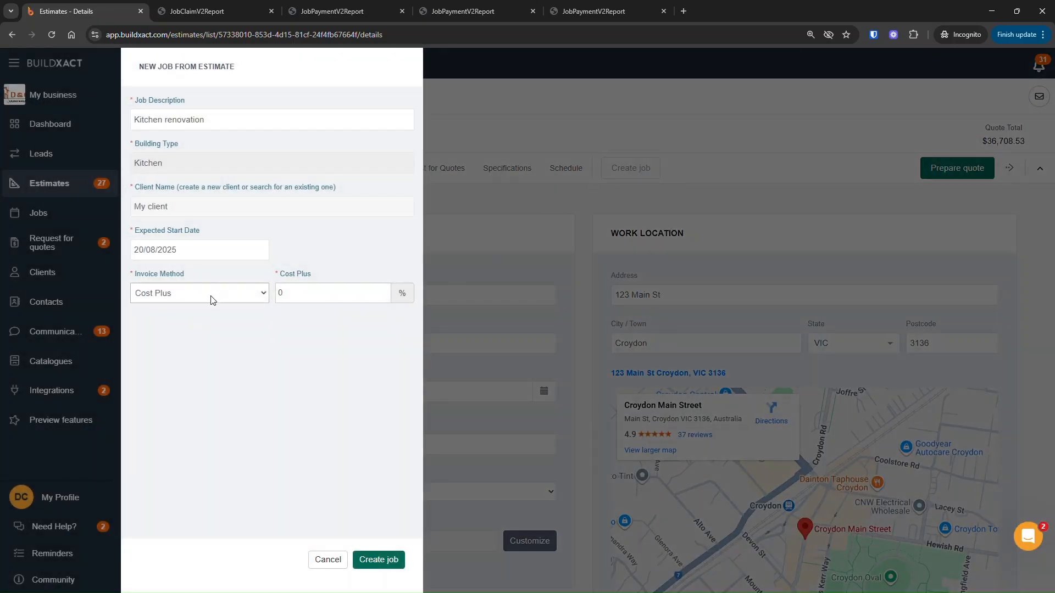
{"action": "left_click", "coordinate": [205, 292]}
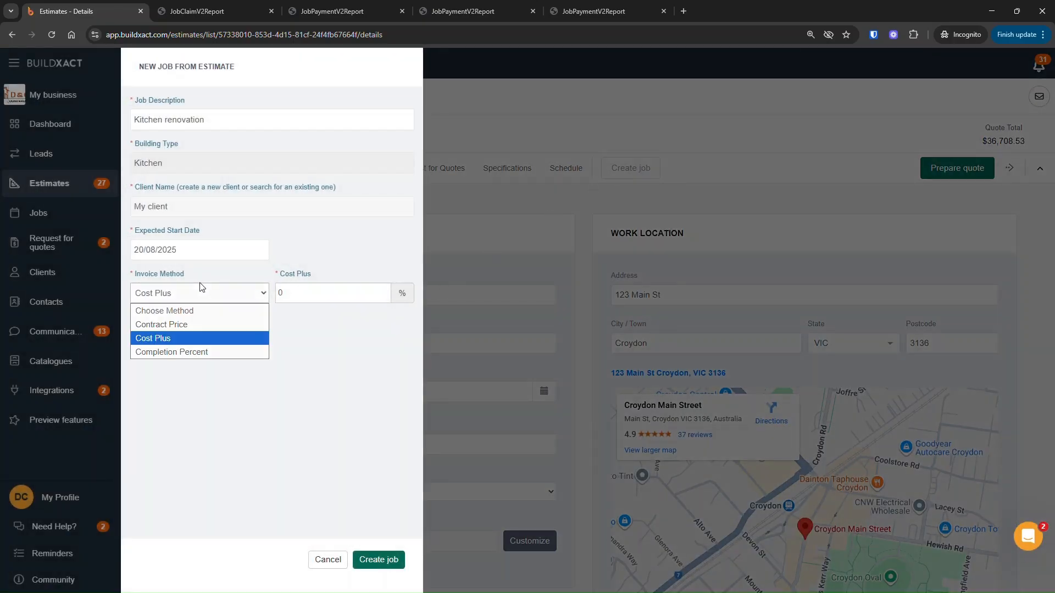
{"action": "left_click", "coordinate": [195, 325]}
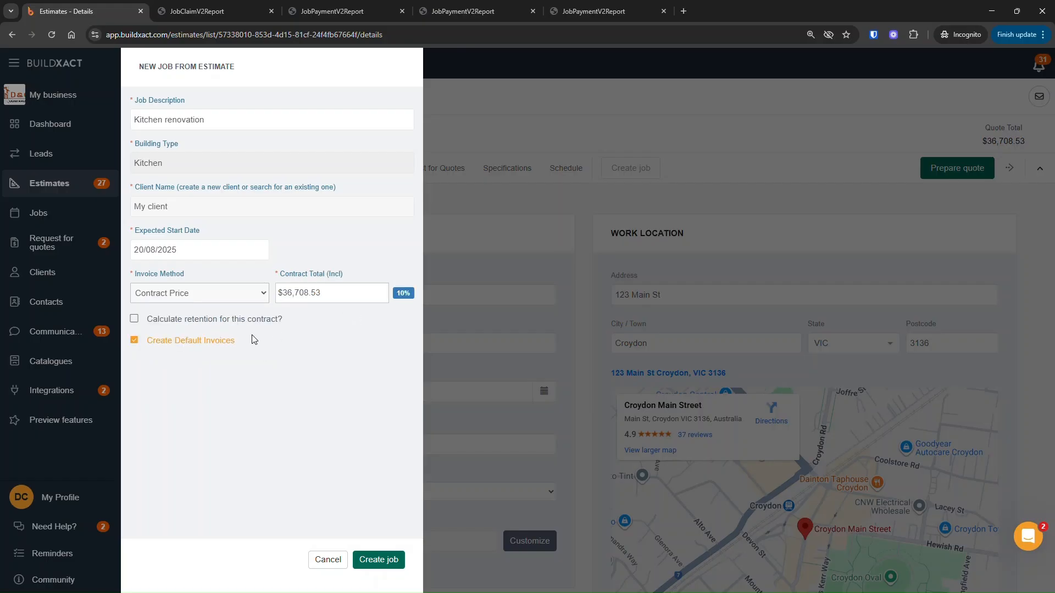
Enable retention for the contract at 10% per invoice and 5% in total, calculated excluding variations
{"action": "left_click", "coordinate": [154, 323]}
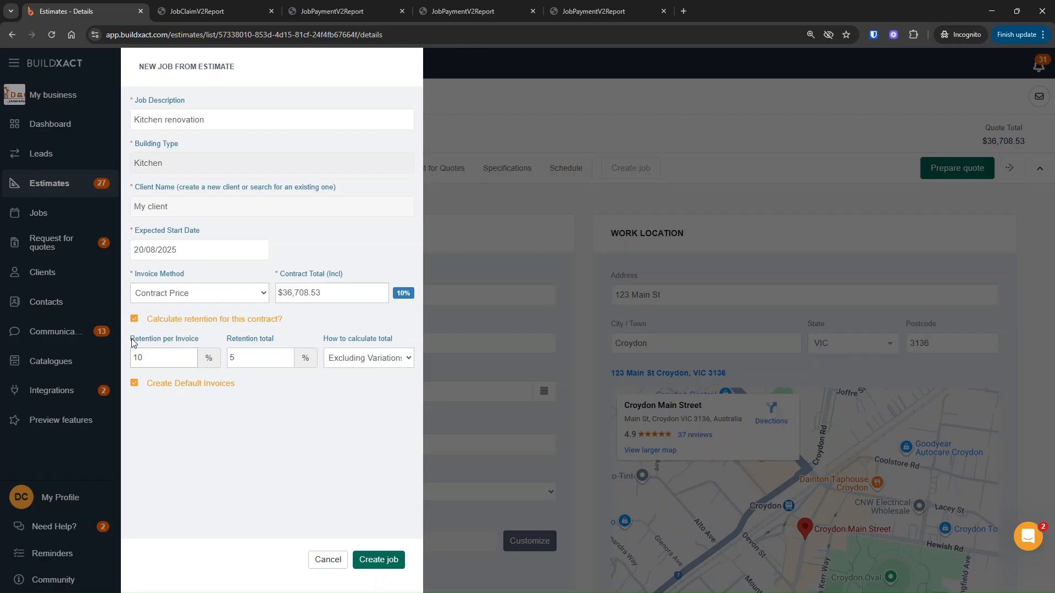
{"action": "left_click_drag", "start_coordinate": [132, 342], "coordinate": [199, 344]}
{"action": "left_click", "coordinate": [269, 340]}
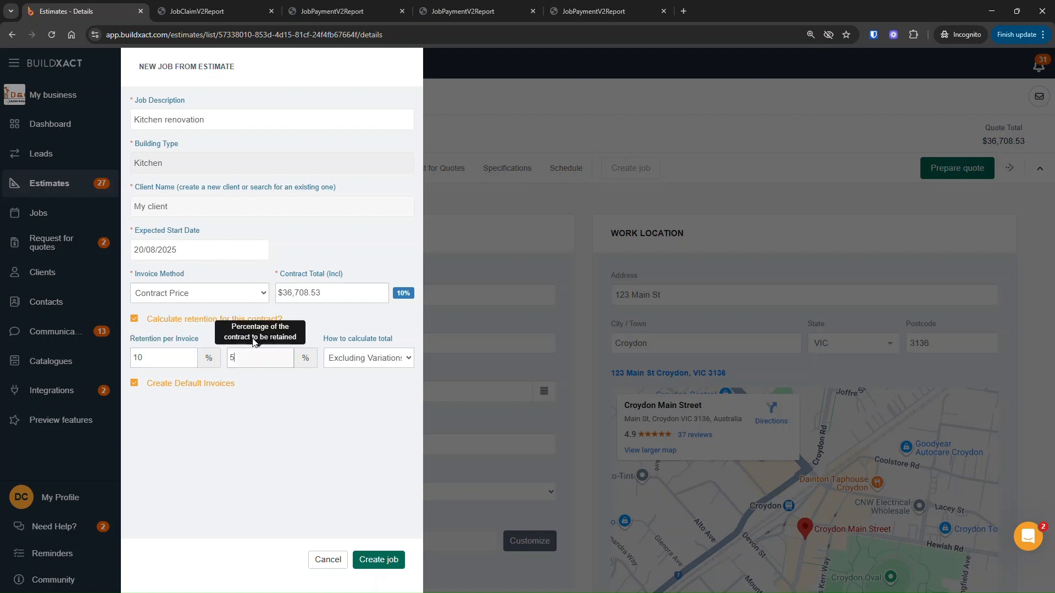
{"action": "left_click_drag", "start_coordinate": [228, 342], "coordinate": [281, 351]}
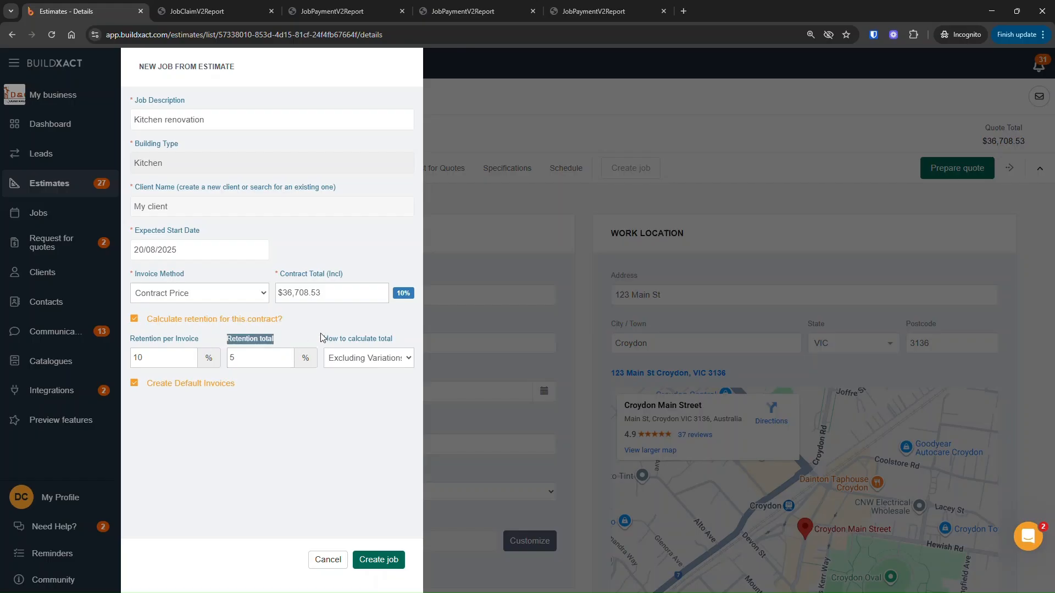
{"action": "left_click", "coordinate": [266, 367]}
{"action": "left_click", "coordinate": [384, 360]}
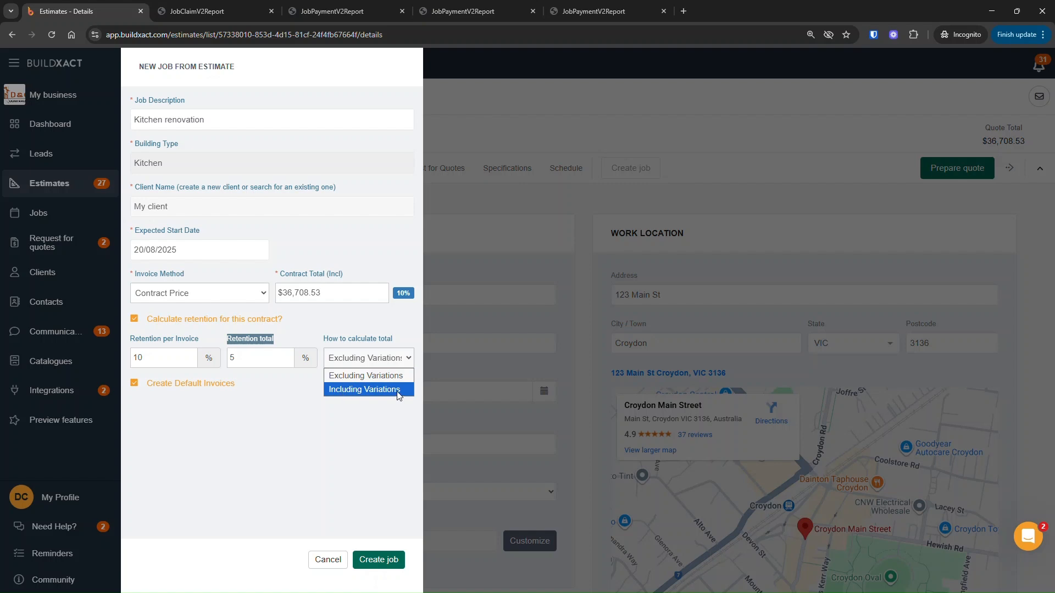
{"action": "left_click", "coordinate": [352, 381]}
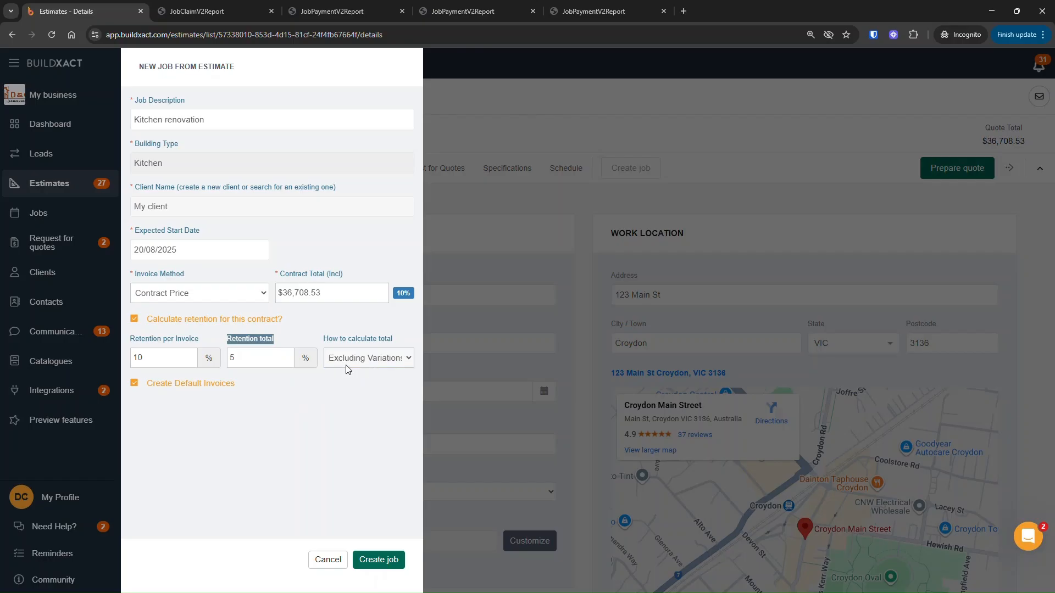
{"action": "left_click", "coordinate": [259, 412]}
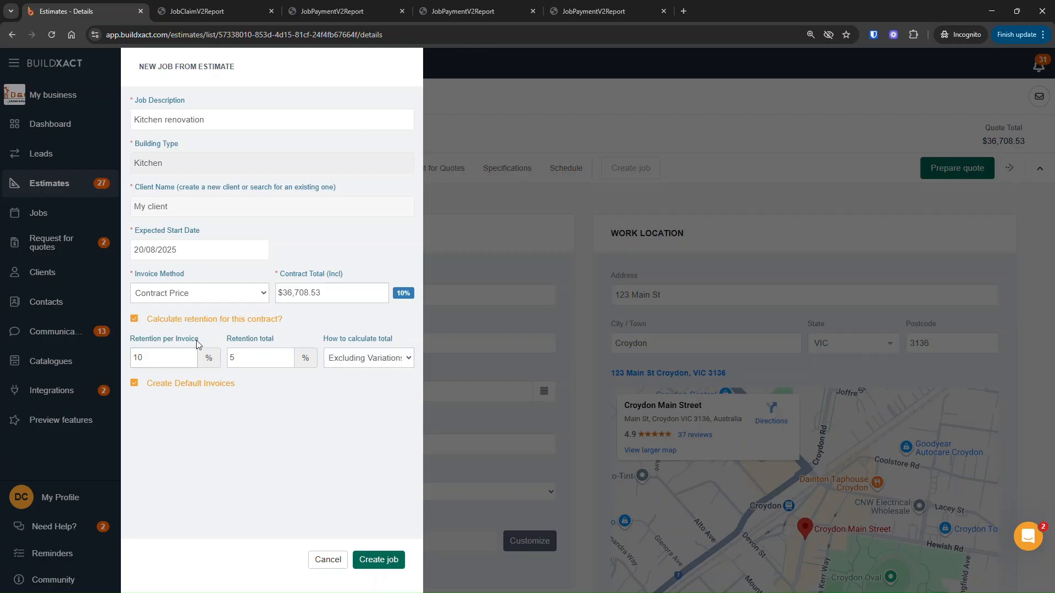
Try a retention per invoice of 5%, then restore it to 10%
{"action": "double_click", "coordinate": [141, 357]}
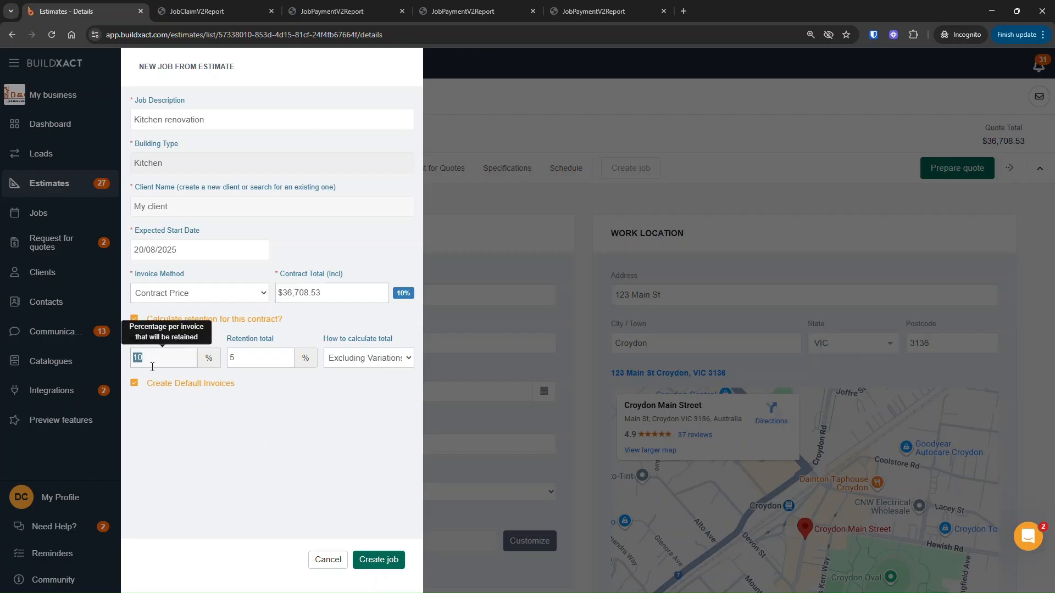
{"action": "type", "text": "10"}
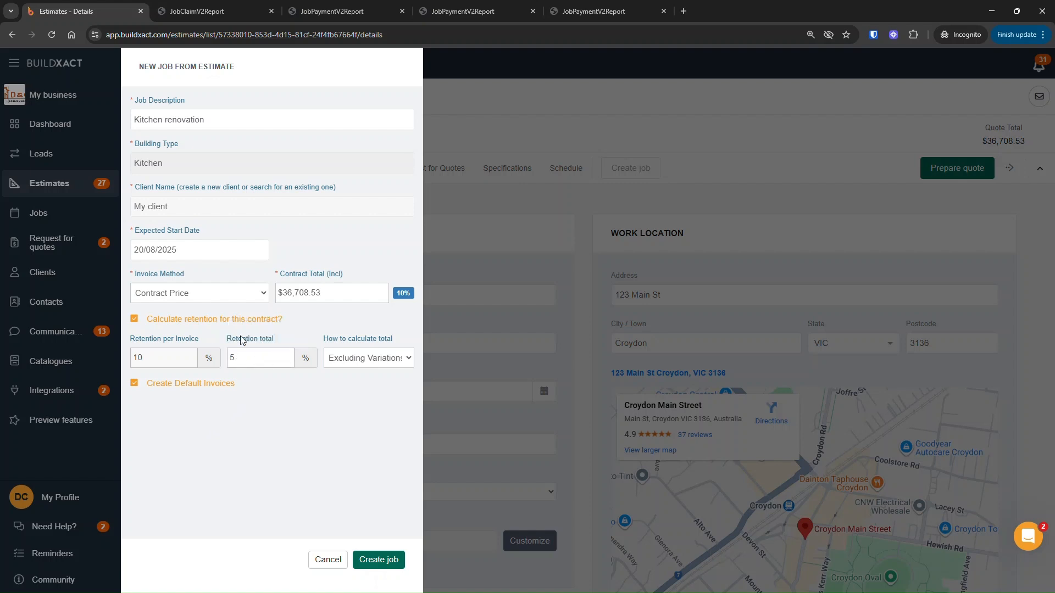
{"action": "double_click", "coordinate": [141, 359]}
{"action": "type", "text": "5"}
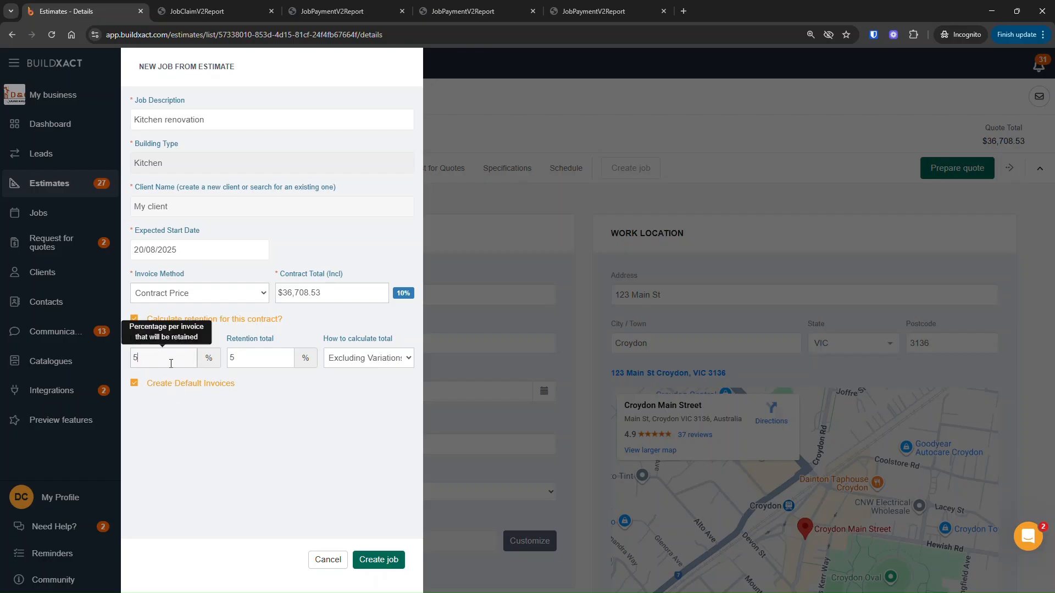
{"action": "key", "text": "BackSpace"}
{"action": "type", "text": "10"}
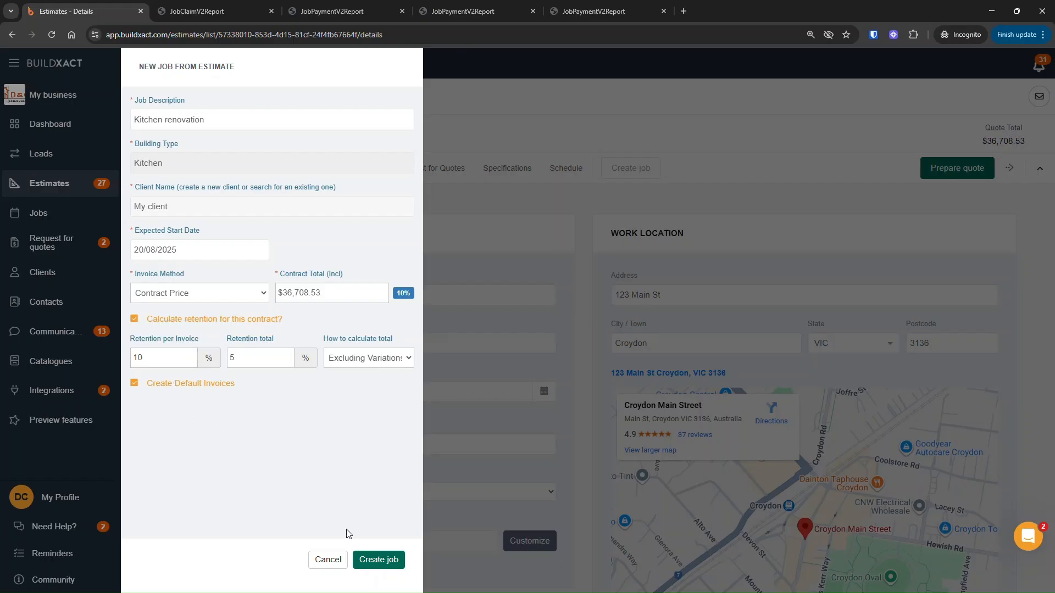
Create the Kitchen renovation job from the estimate and open its outgoing invoices
{"action": "left_click", "coordinate": [383, 562]}
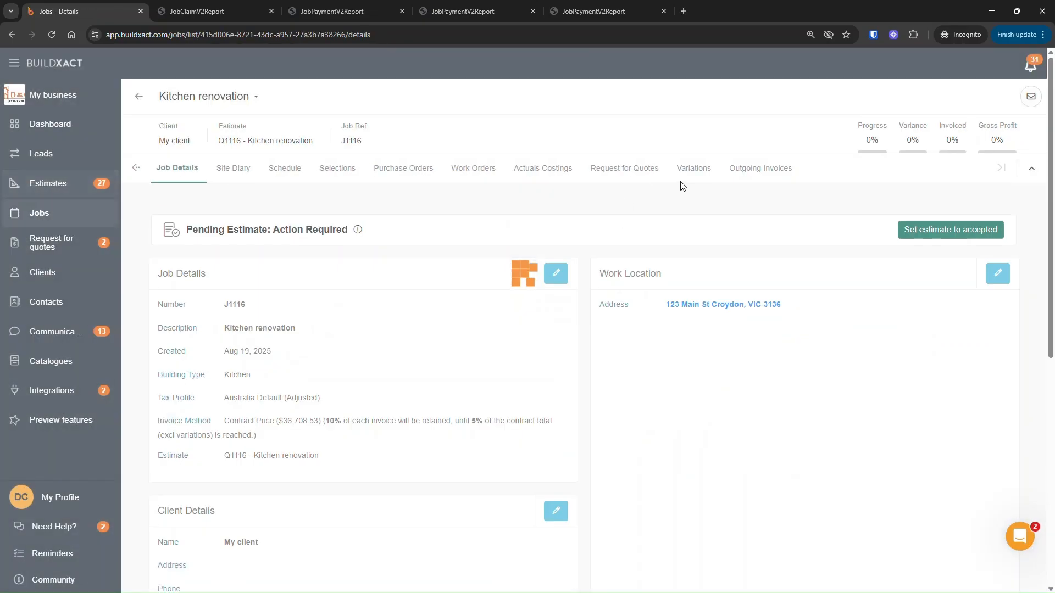
{"action": "left_click", "coordinate": [767, 172]}
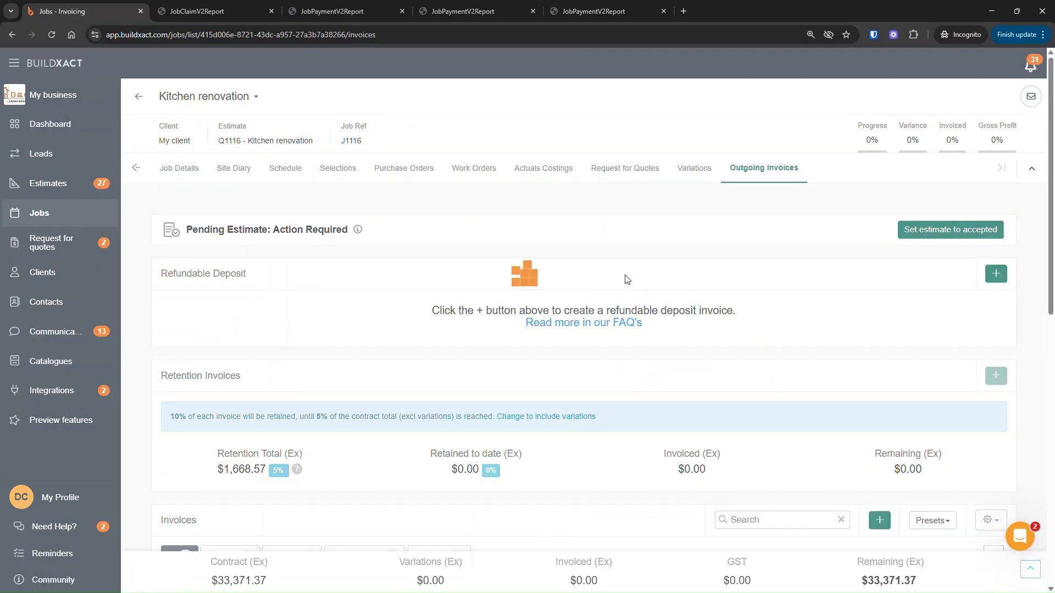
Examine the Retention Invoices section, including the retention total, retained to date, invoiced and remaining amounts
{"action": "scroll", "coordinate": [480, 447], "scroll_direction": "down", "scroll_amount": 3}
{"action": "scroll", "coordinate": [173, 263], "scroll_direction": "up", "scroll_amount": 1}
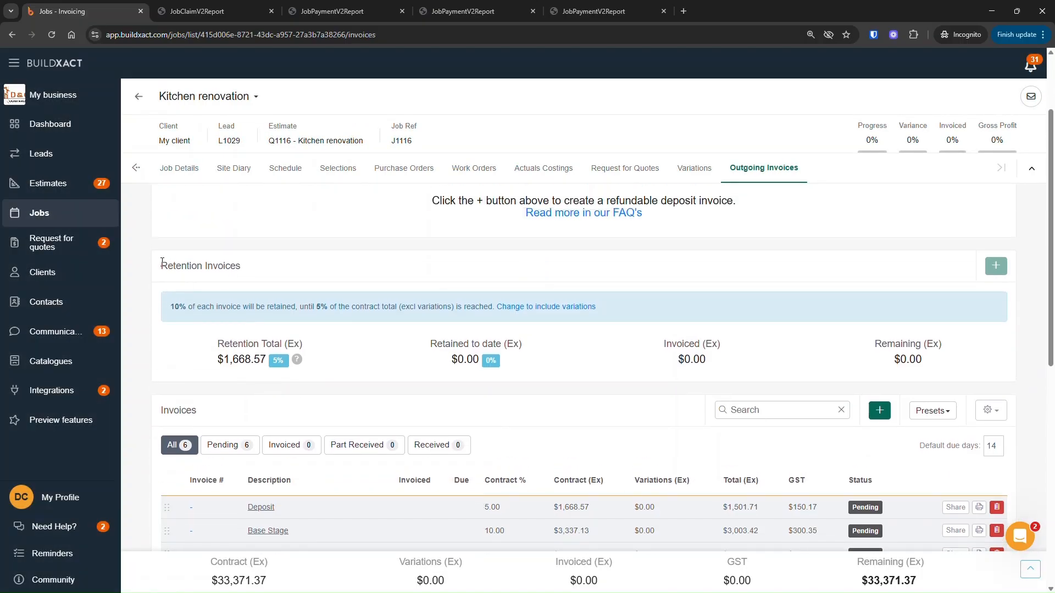
{"action": "left_click_drag", "start_coordinate": [162, 262], "coordinate": [629, 377]}
{"action": "left_click", "coordinate": [629, 377]}
{"action": "scroll", "coordinate": [646, 390], "scroll_direction": "down", "scroll_amount": 1}
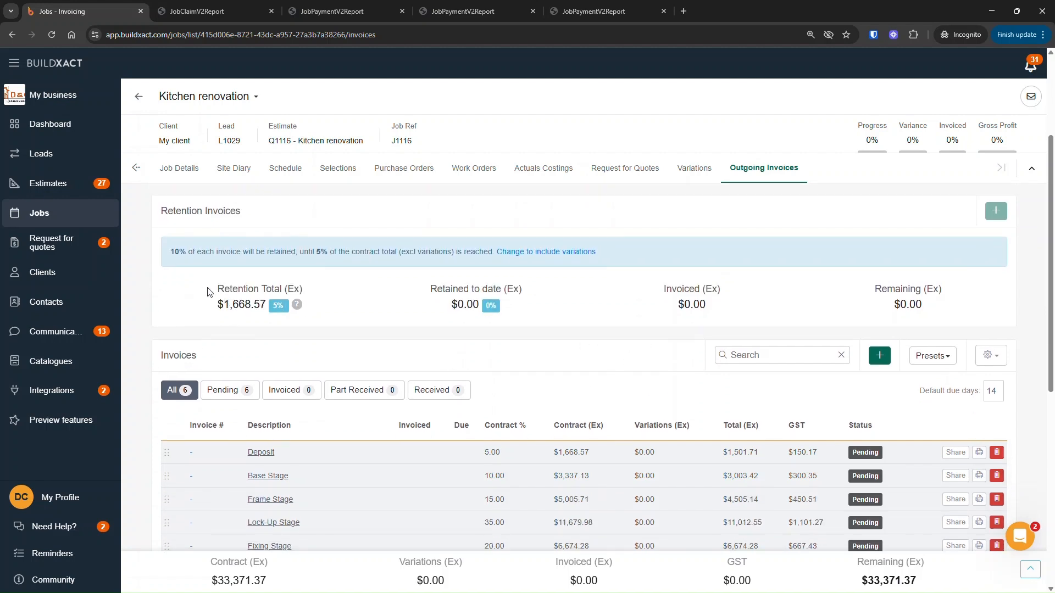
{"action": "mouse_move", "coordinate": [254, 308]}
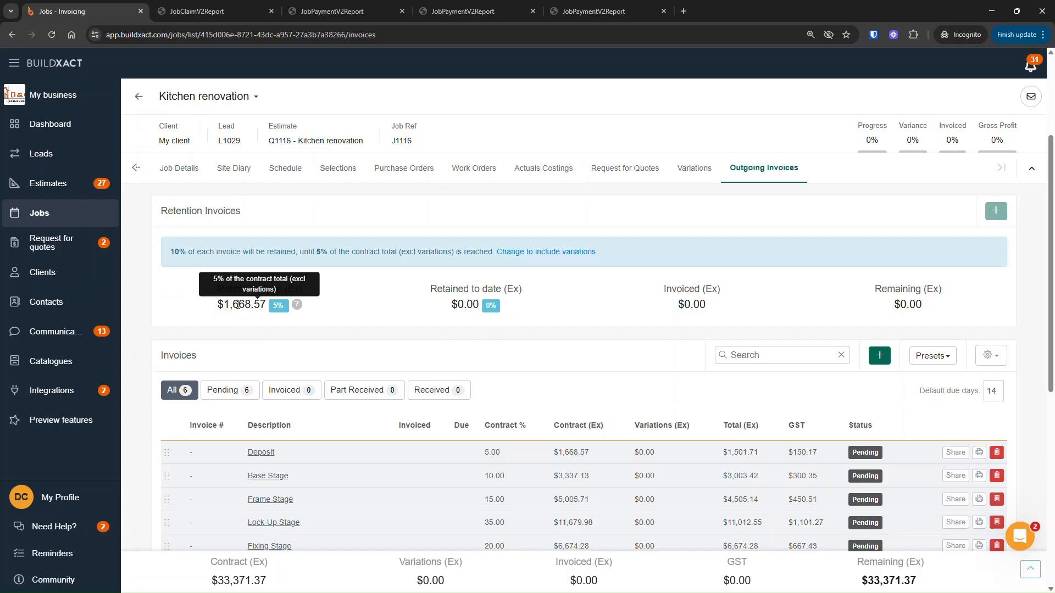
{"action": "left_click_drag", "start_coordinate": [225, 305], "coordinate": [268, 306]}
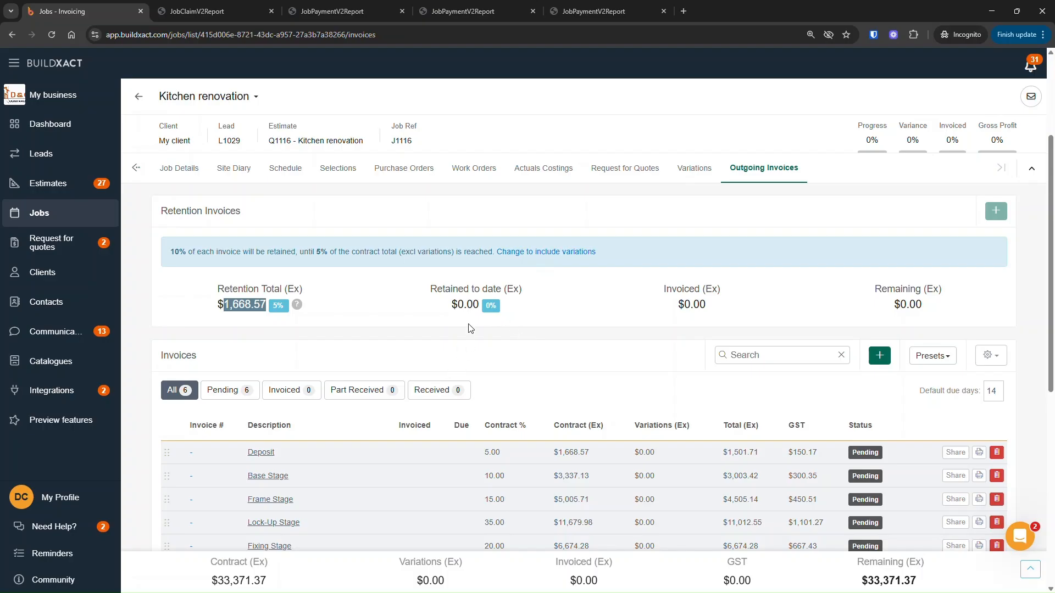
{"action": "left_click_drag", "start_coordinate": [430, 286], "coordinate": [537, 314]}
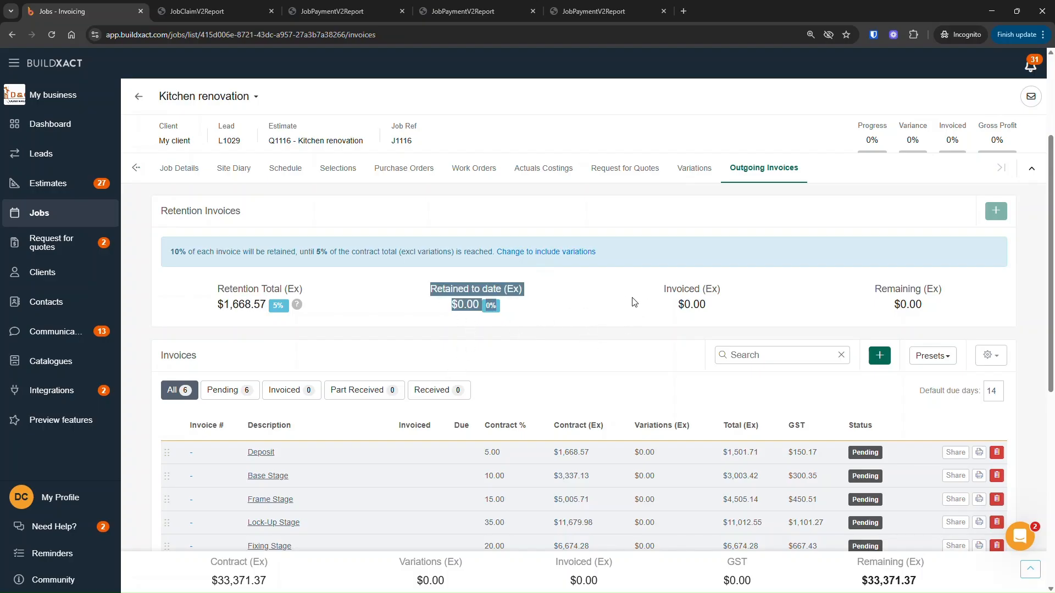
{"action": "left_click_drag", "start_coordinate": [644, 289], "coordinate": [935, 317]}
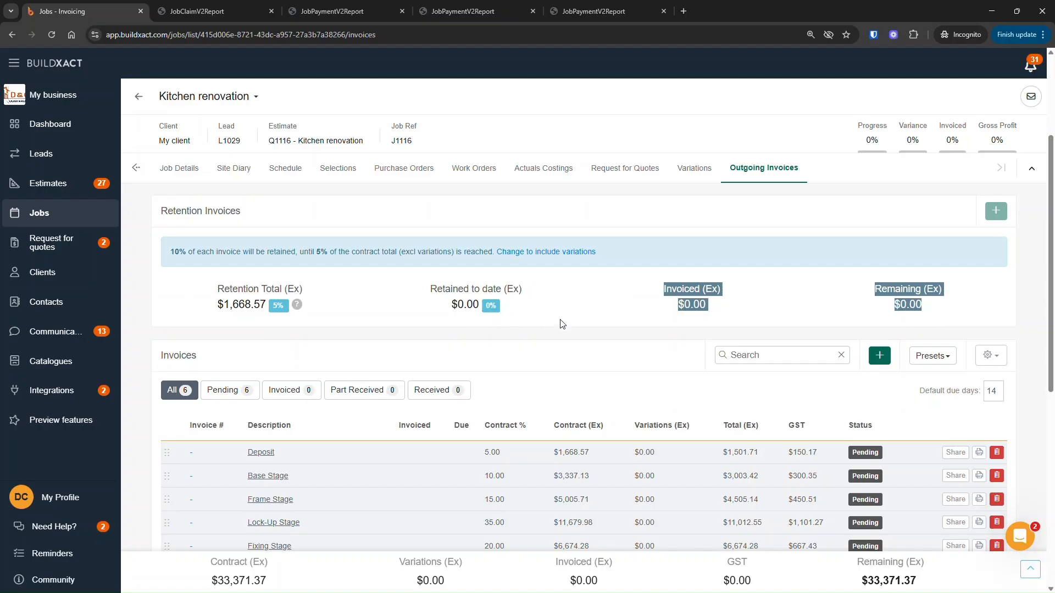
Set the Kitchen renovation job's Deposit invoice status to Invoiced and save the invoice
{"action": "left_click", "coordinate": [267, 455]}
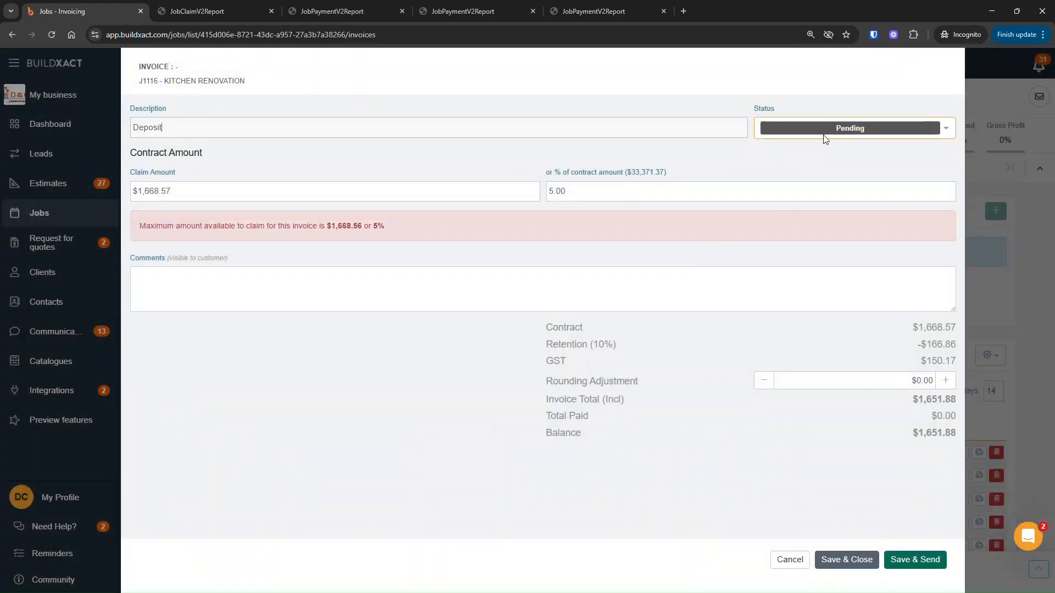
{"action": "left_click", "coordinate": [824, 138]}
{"action": "left_click", "coordinate": [814, 170]}
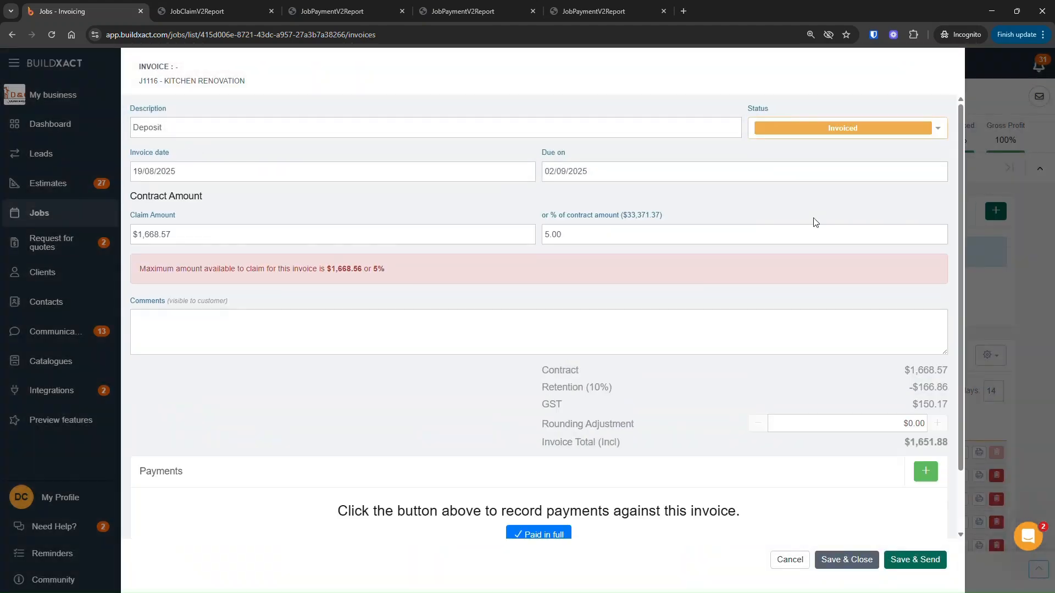
{"action": "left_click", "coordinate": [846, 560]}
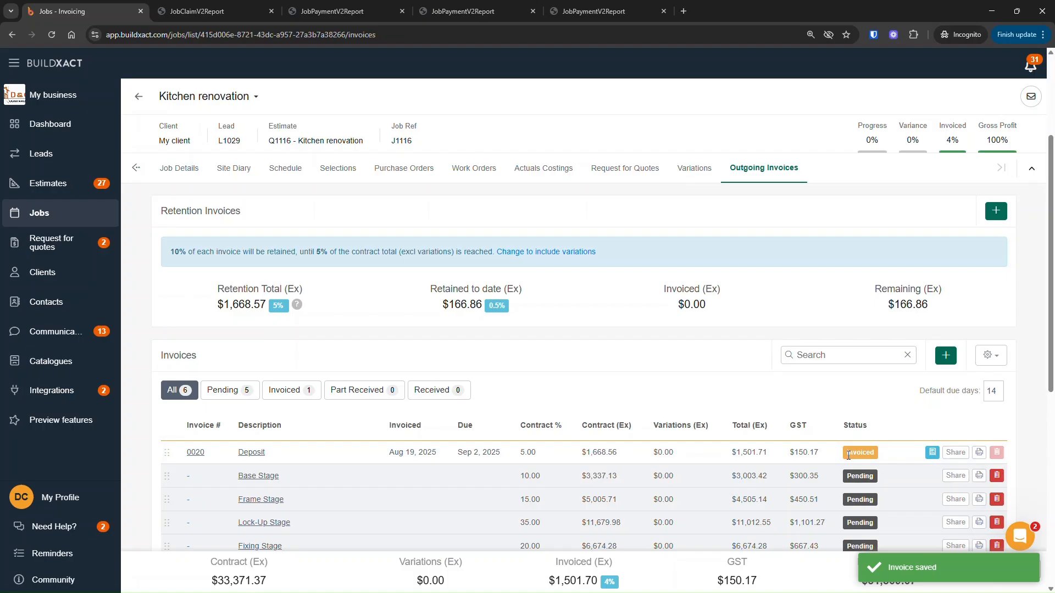
Set the Kitchen renovation job's Base Stage invoice status to Invoiced and save the invoice
{"action": "left_click_drag", "start_coordinate": [429, 289], "coordinate": [502, 306]}
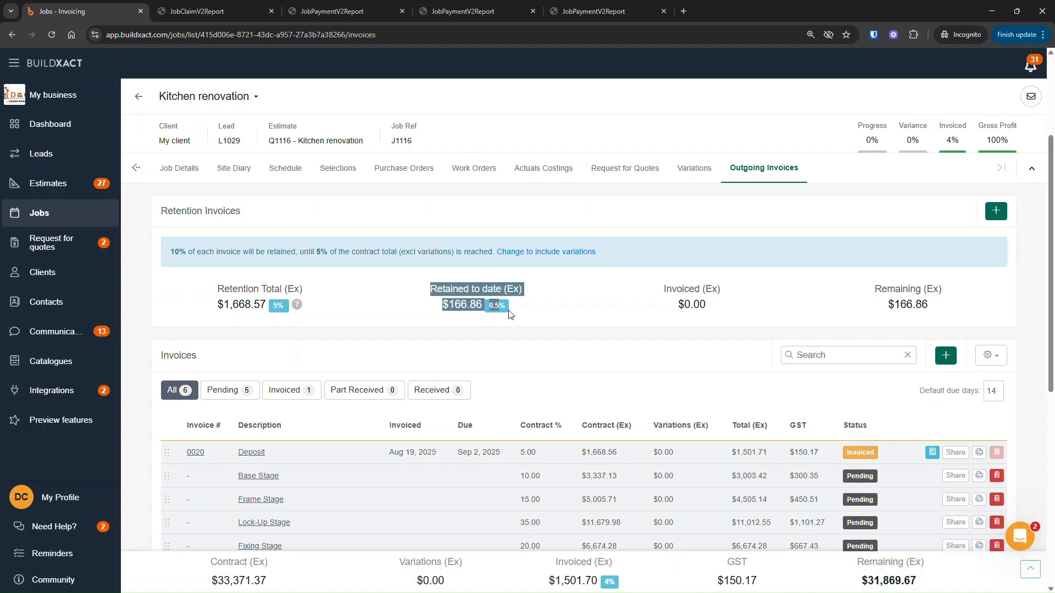
{"action": "left_click", "coordinate": [550, 313]}
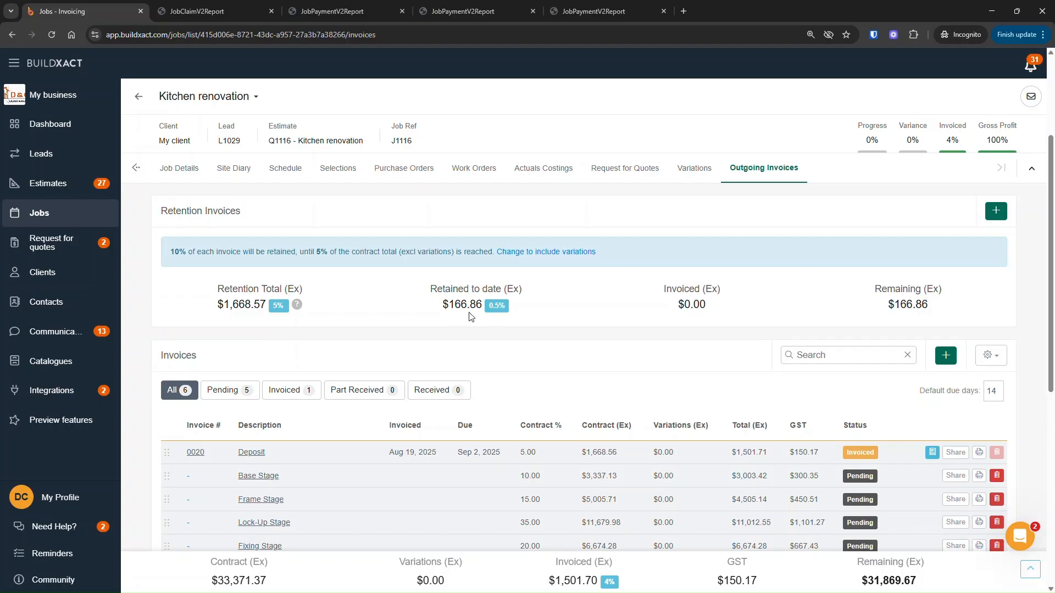
{"action": "mouse_move", "coordinate": [240, 306]}
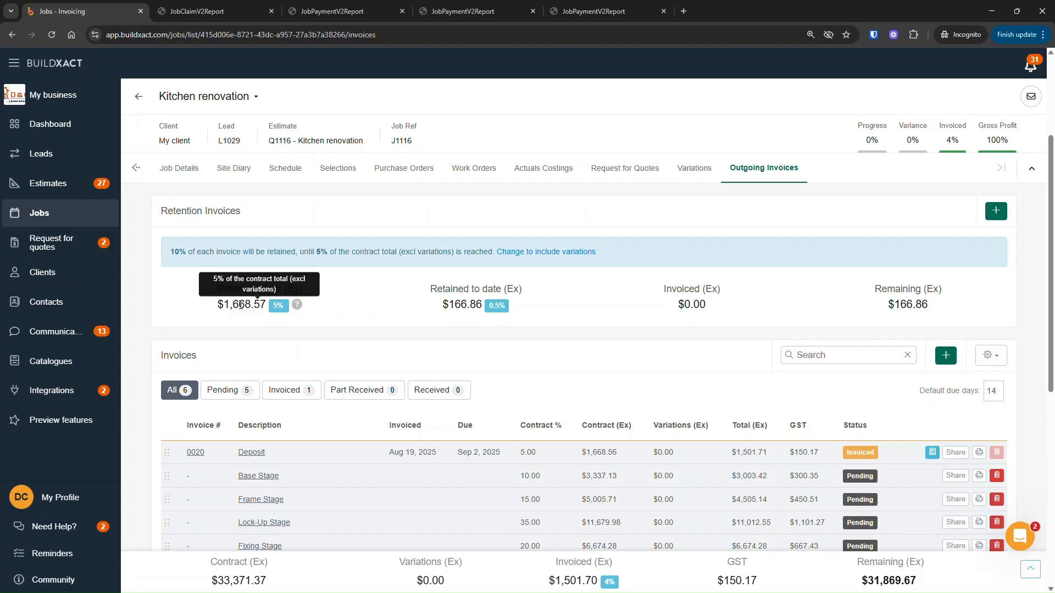
{"action": "left_click", "coordinate": [274, 475]}
{"action": "left_click", "coordinate": [816, 132]}
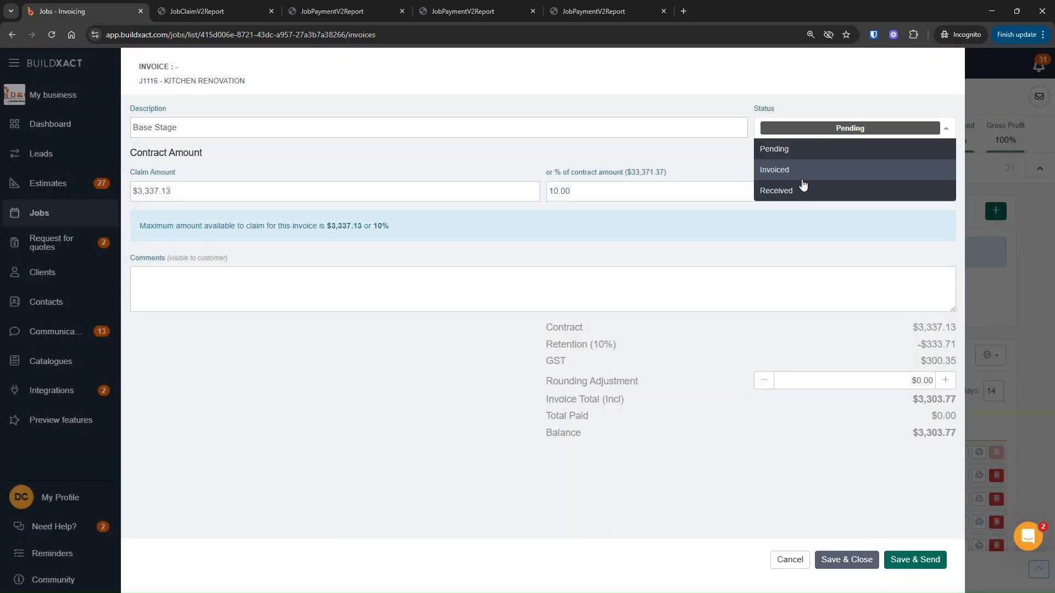
{"action": "left_click", "coordinate": [802, 178]}
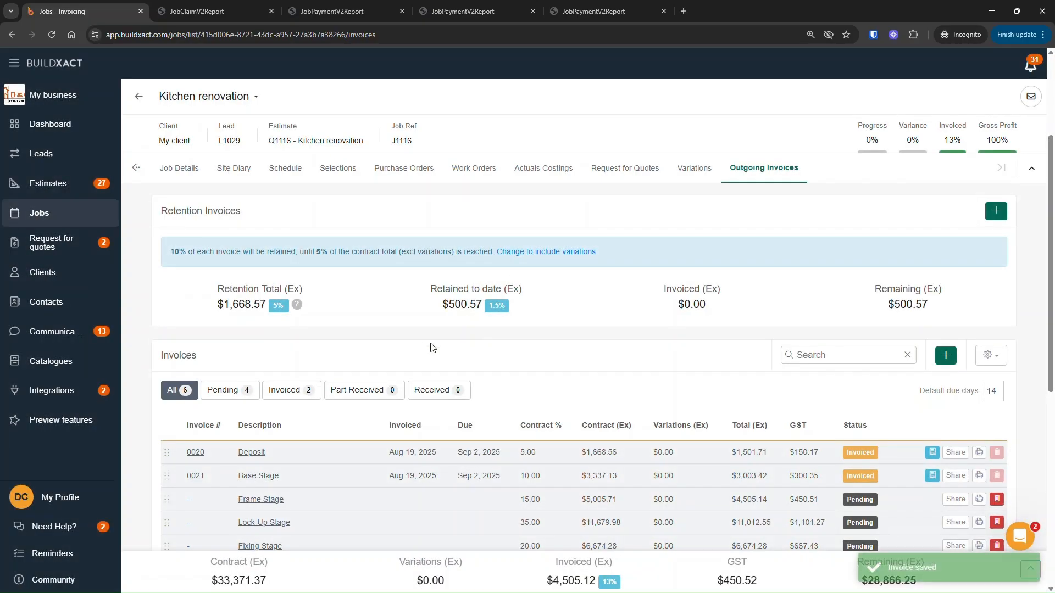
Set the Frame Stage invoice's status to Invoiced, then save and close it
{"action": "scroll", "coordinate": [259, 473], "scroll_direction": "down", "scroll_amount": 1}
{"action": "left_click", "coordinate": [267, 446]}
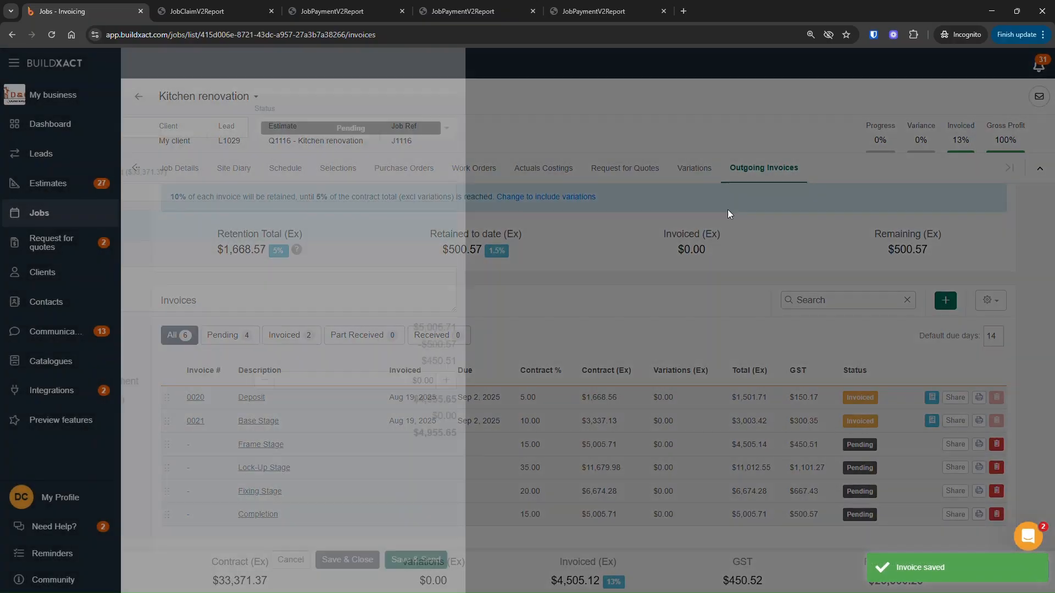
{"action": "left_click", "coordinate": [809, 132]}
{"action": "left_click", "coordinate": [801, 170]}
{"action": "left_click", "coordinate": [847, 560]}
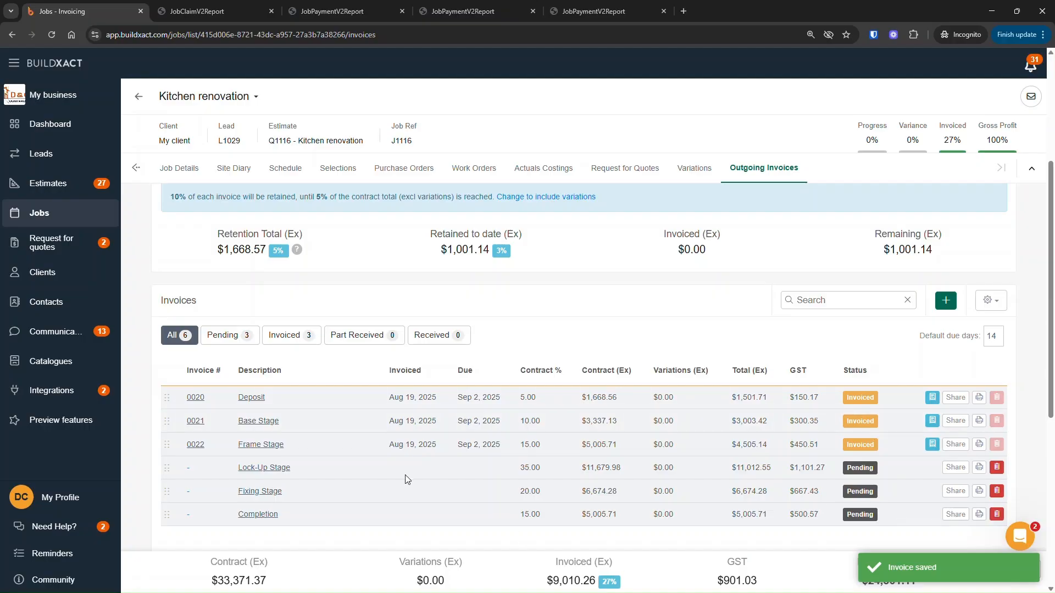
Mark the Lock-Up Stage invoice as Invoiced and save it
{"action": "left_click", "coordinate": [275, 468]}
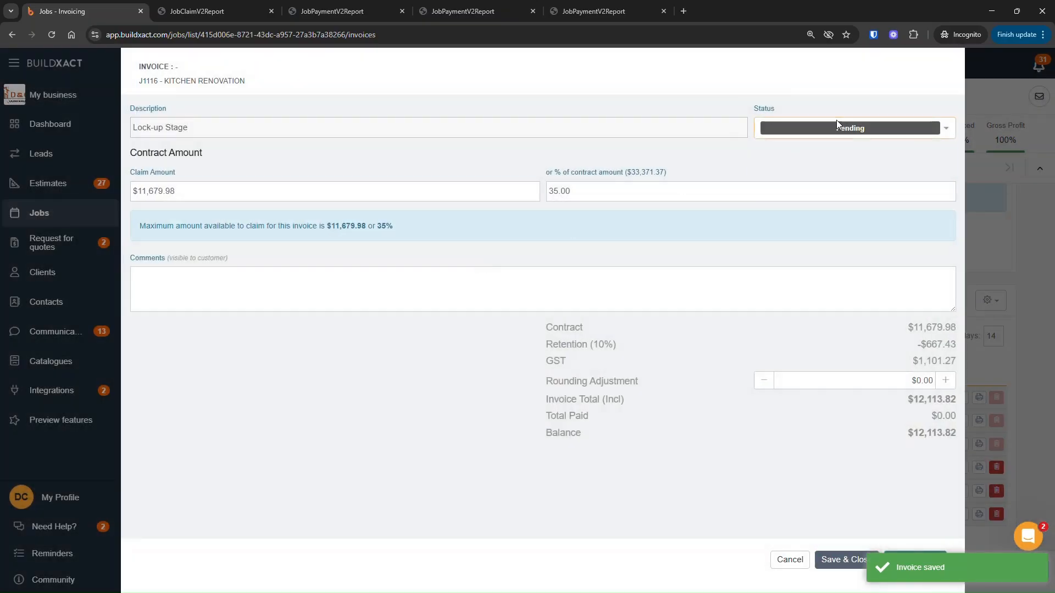
{"action": "left_click", "coordinate": [837, 125]}
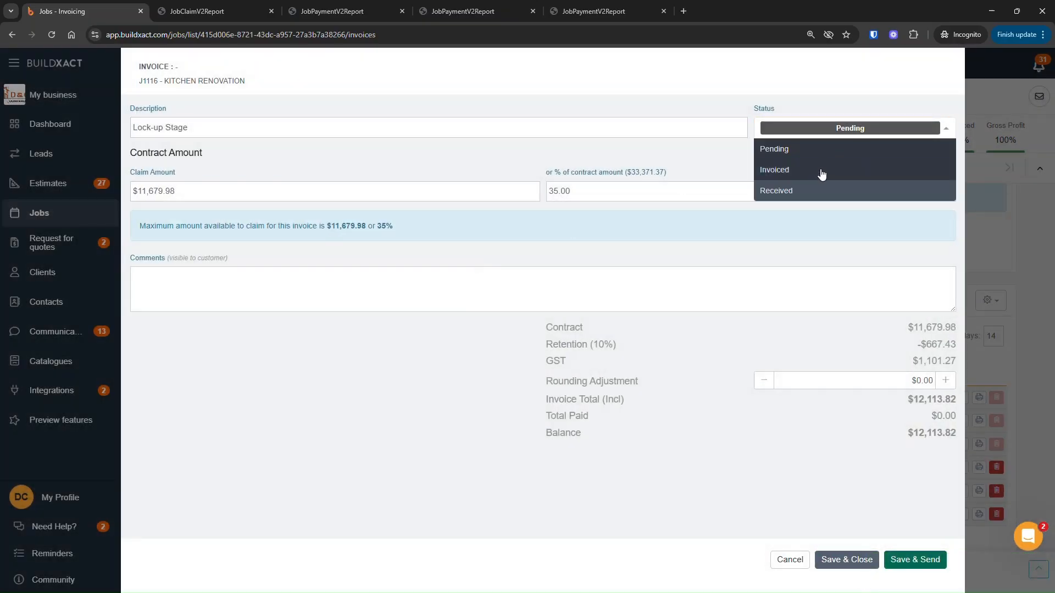
{"action": "left_click", "coordinate": [819, 169]}
{"action": "left_click", "coordinate": [846, 560]}
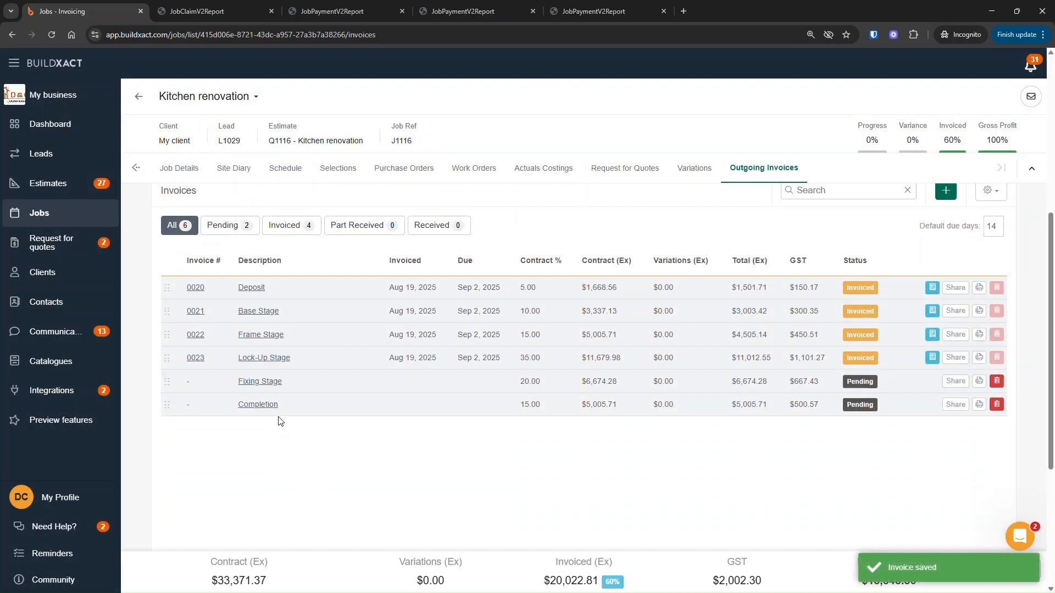
Change the Fixing Stage invoice's status to Invoiced and save the invoice
{"action": "left_click", "coordinate": [258, 384]}
{"action": "left_click", "coordinate": [829, 128]}
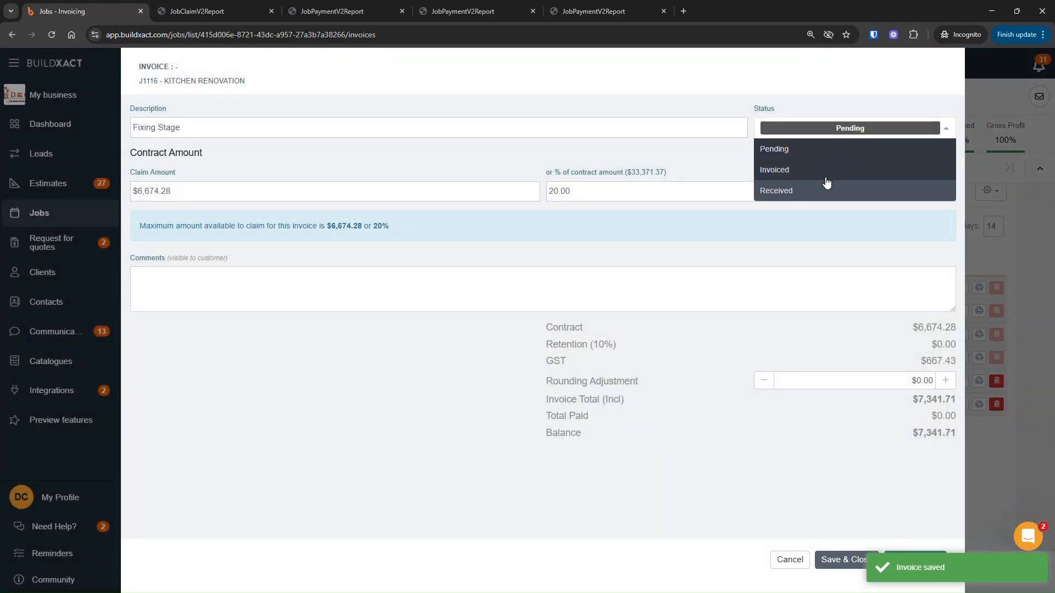
{"action": "left_click", "coordinate": [819, 170]}
{"action": "left_click", "coordinate": [846, 560]}
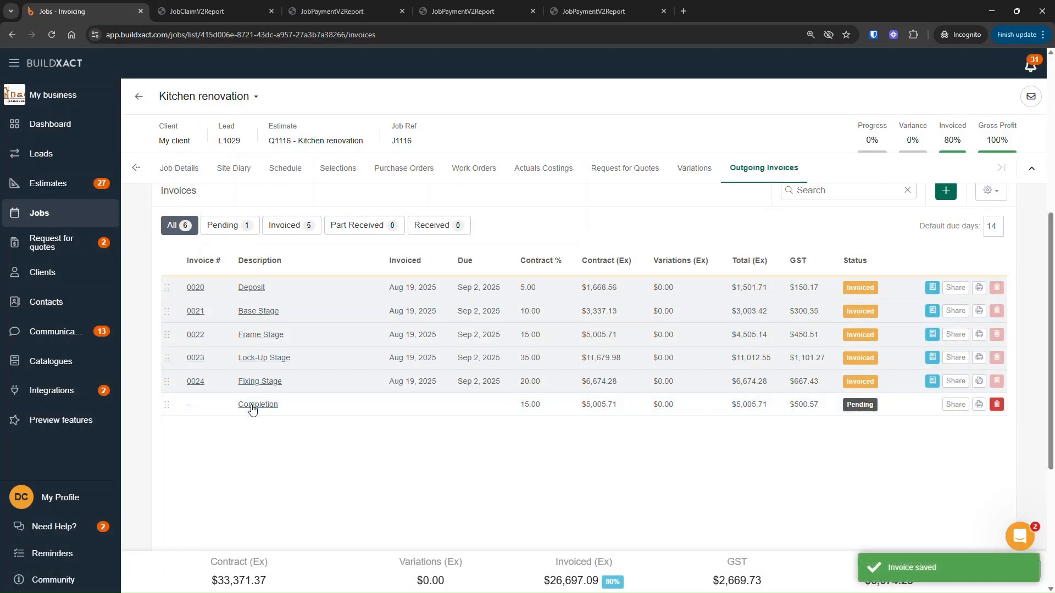
Set the Completion invoice's status to Invoiced and save it
{"action": "left_click", "coordinate": [253, 406]}
{"action": "left_click", "coordinate": [852, 130]}
{"action": "left_click", "coordinate": [813, 169]}
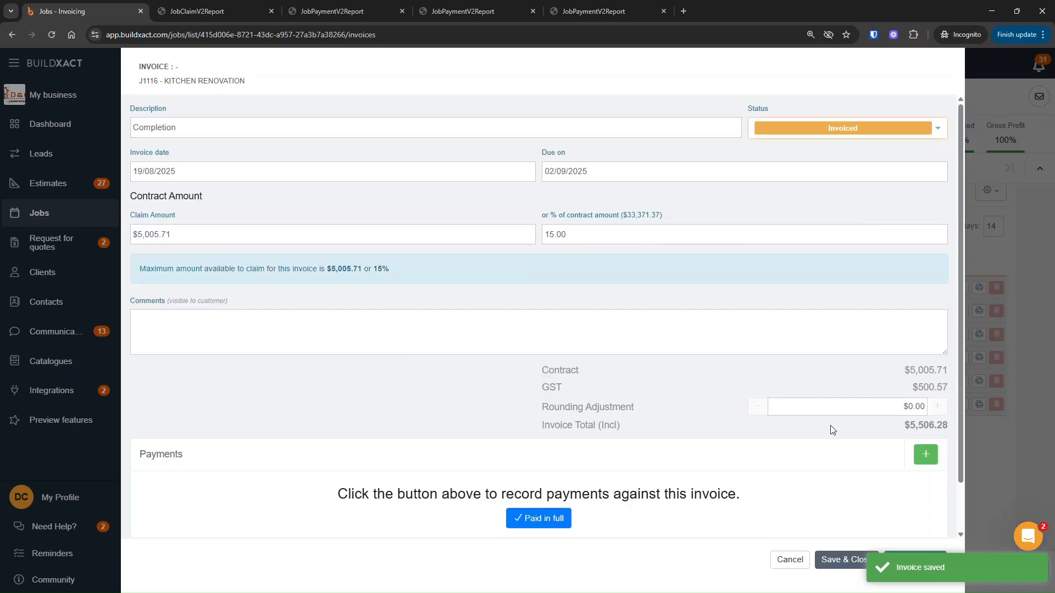
{"action": "left_click", "coordinate": [840, 560]}
Add a retention invoice described as "50% on completion" that claims 50% of the retention retained to date
{"action": "scroll", "coordinate": [641, 470], "scroll_direction": "up", "scroll_amount": 6}
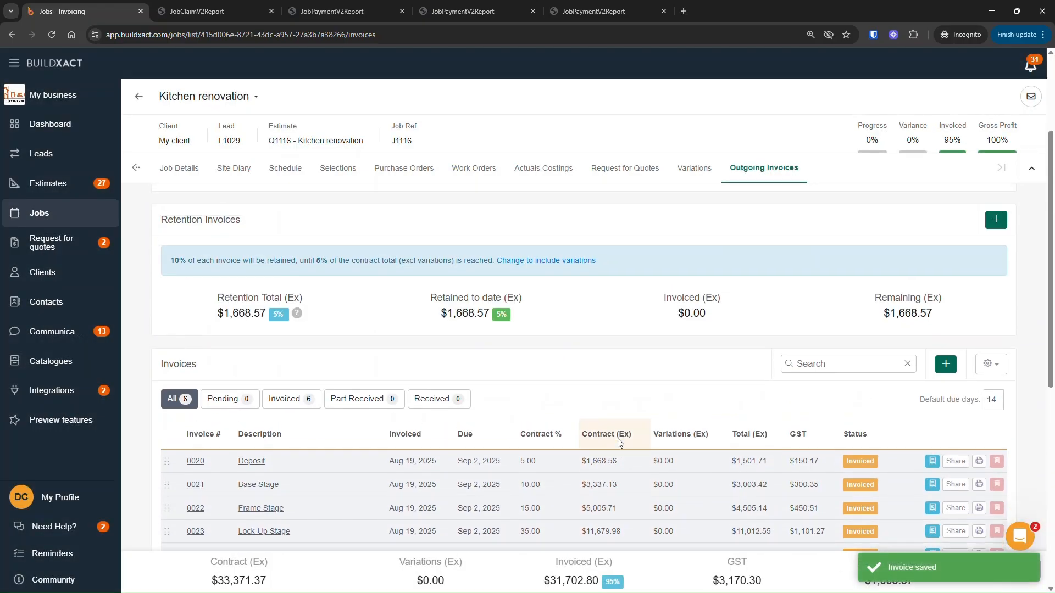
{"action": "scroll", "coordinate": [513, 499], "scroll_direction": "down", "scroll_amount": 1}
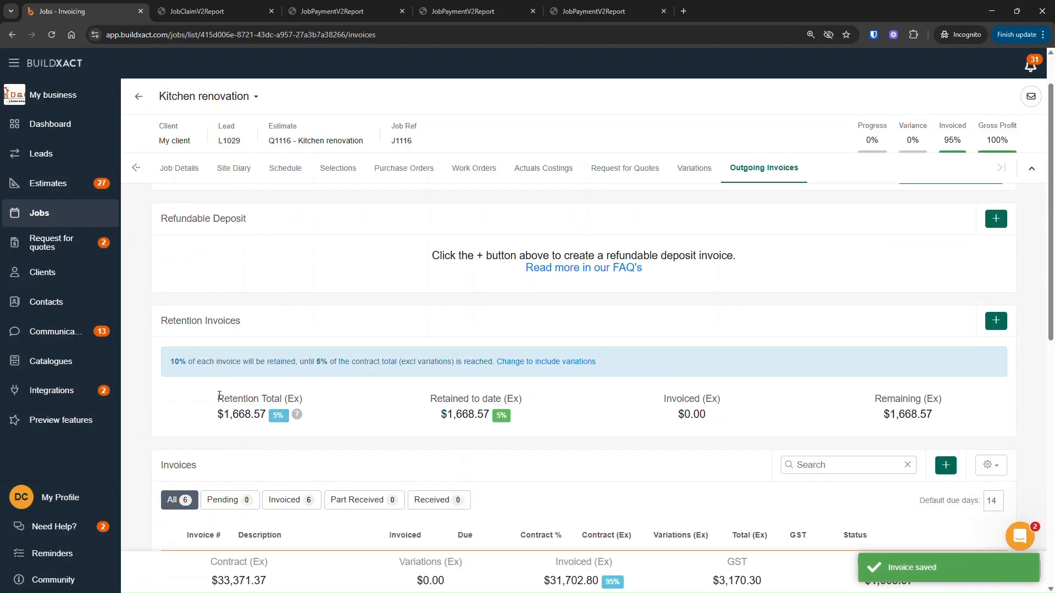
{"action": "scroll", "coordinate": [527, 423], "scroll_direction": "down", "scroll_amount": 1}
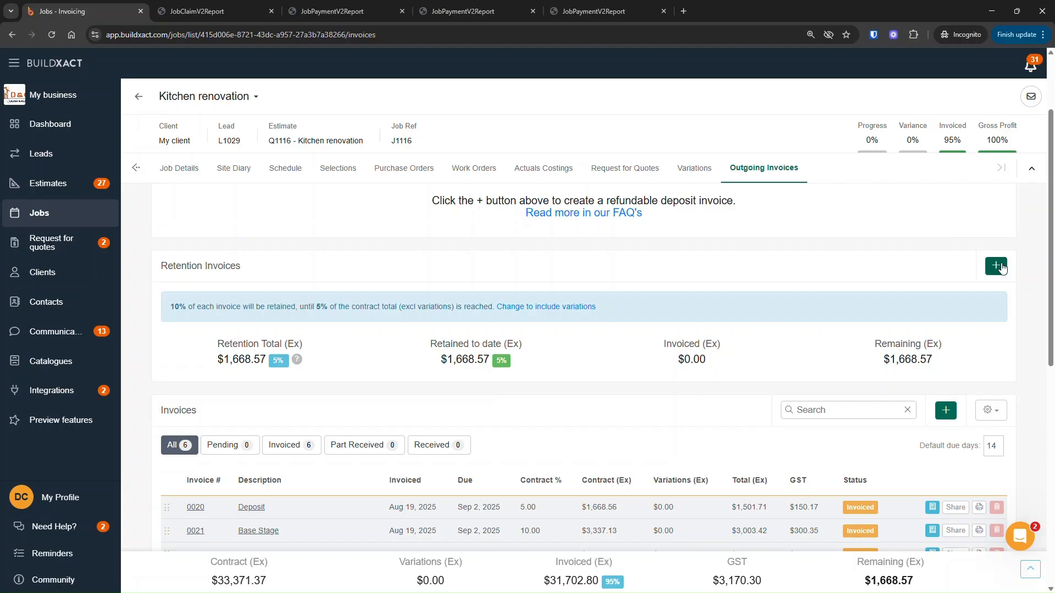
{"action": "left_click", "coordinate": [995, 266]}
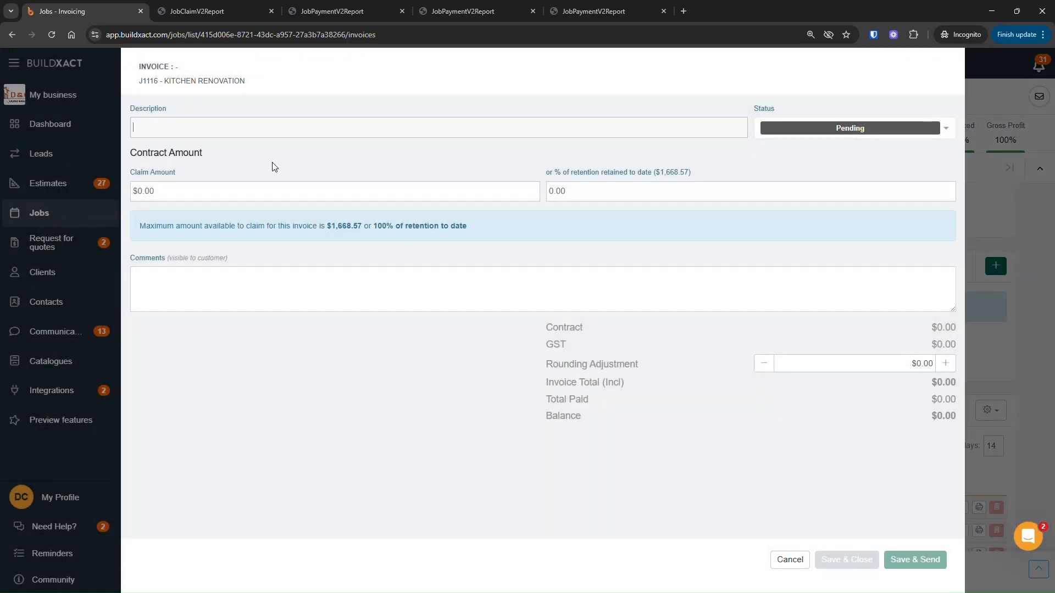
{"action": "type", "text": "%0% o"}
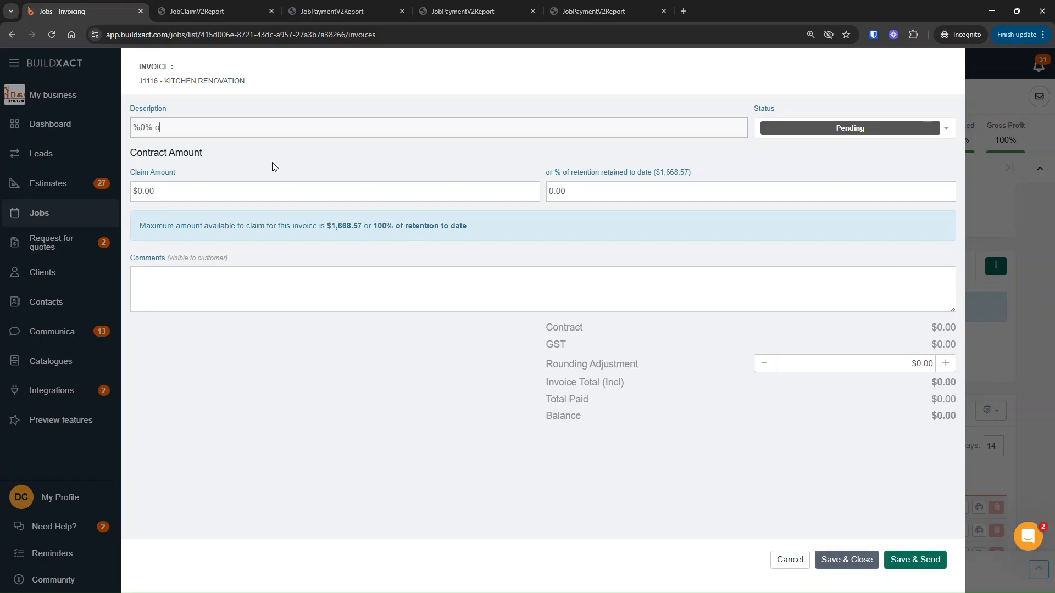
{"action": "type", "text": "n complaetio"}
{"action": "key", "text": "Delete"}
{"action": "type", "text": "5"}
{"action": "left_click", "coordinate": [601, 193]}
{"action": "type", "text": "0"}
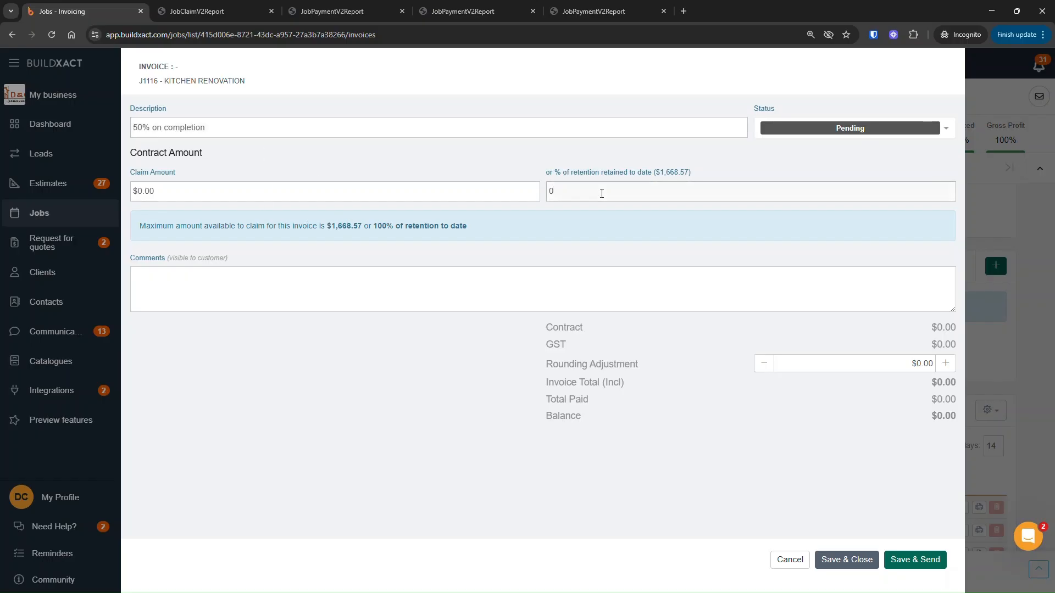
{"action": "type", "text": "50"}
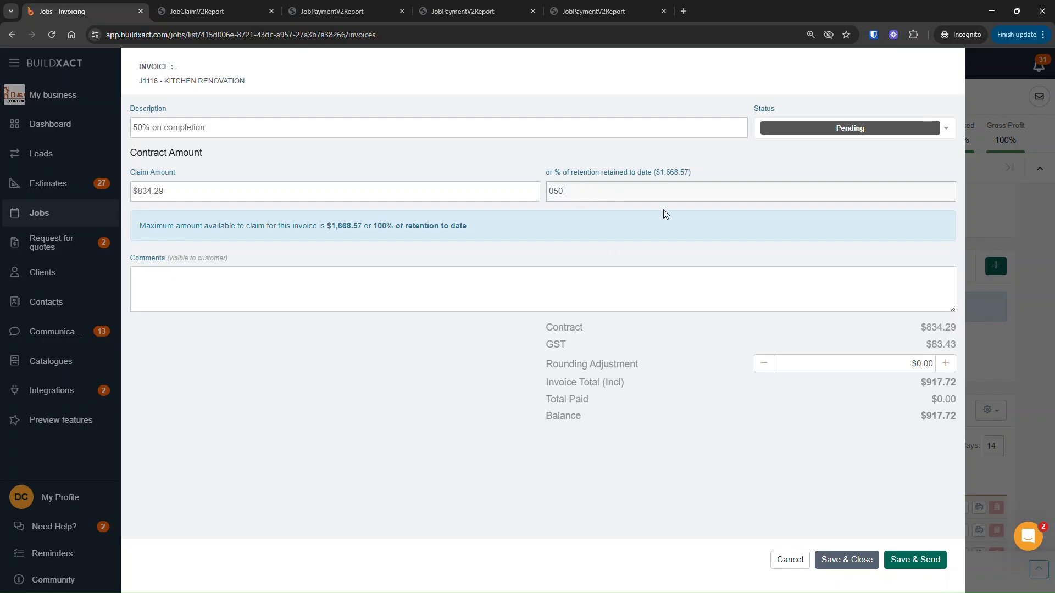
{"action": "left_click", "coordinate": [693, 383]}
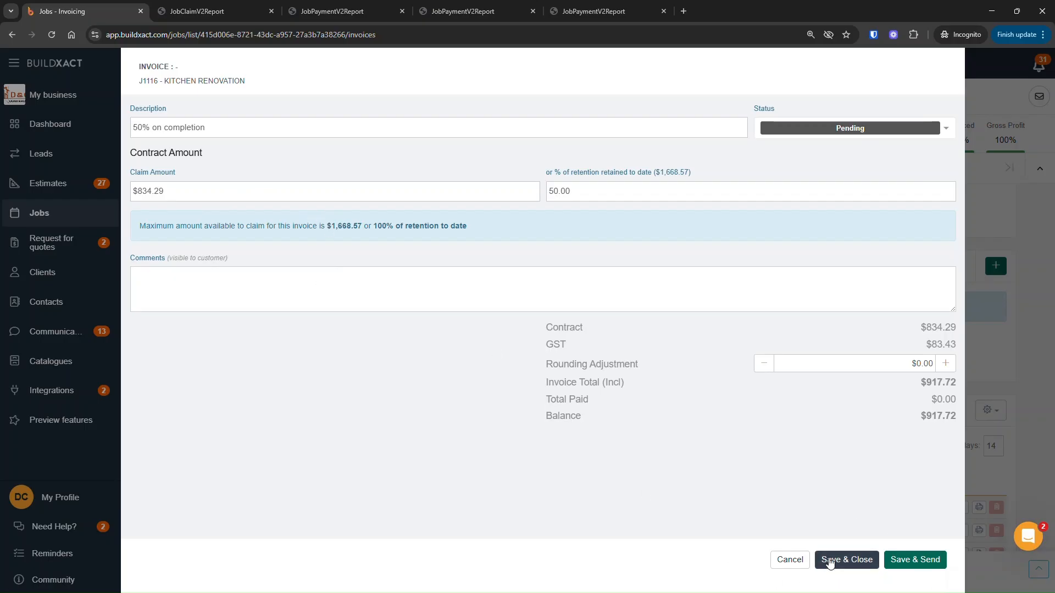
Set the new retention invoice's status to Invoiced, then save and close it
{"action": "left_click", "coordinate": [855, 128]}
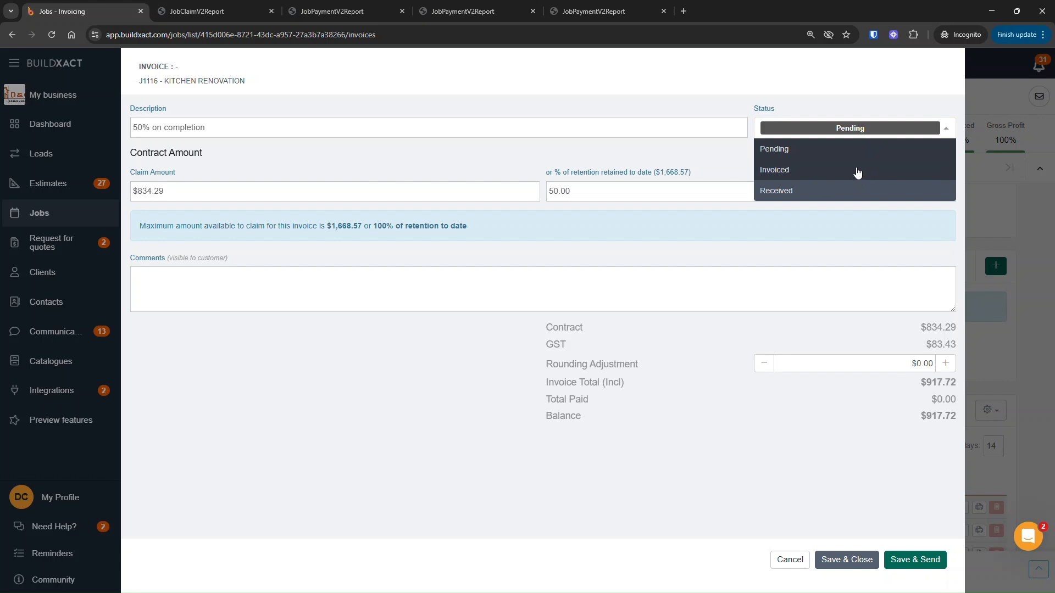
{"action": "left_click", "coordinate": [854, 176]}
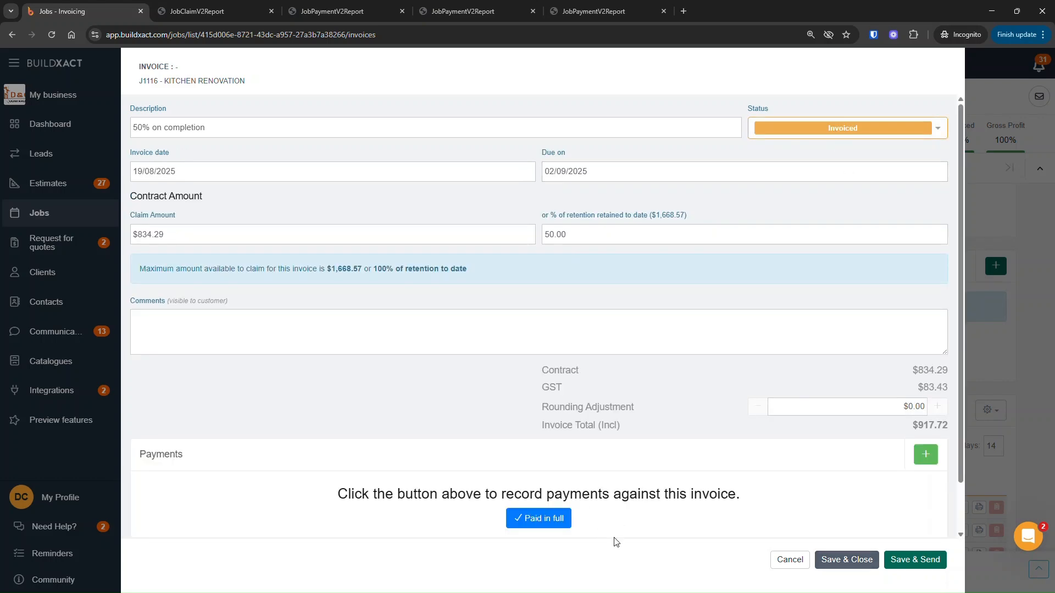
{"action": "left_click", "coordinate": [821, 561]}
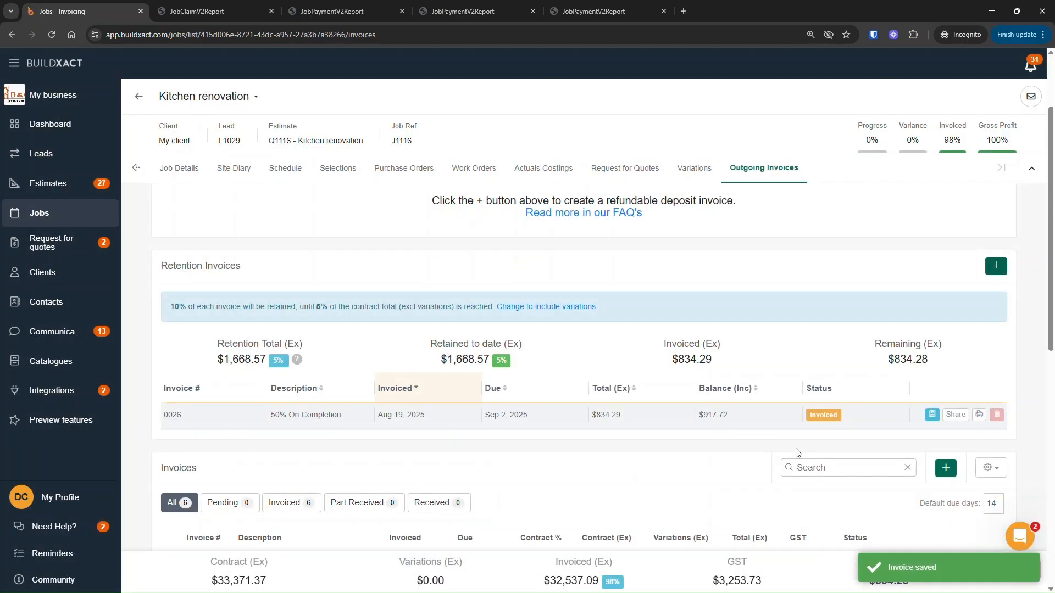
Compare the retained-to-date and invoiced amounts in the Retention Invoices section
{"action": "scroll", "coordinate": [450, 400], "scroll_direction": "down", "scroll_amount": 1}
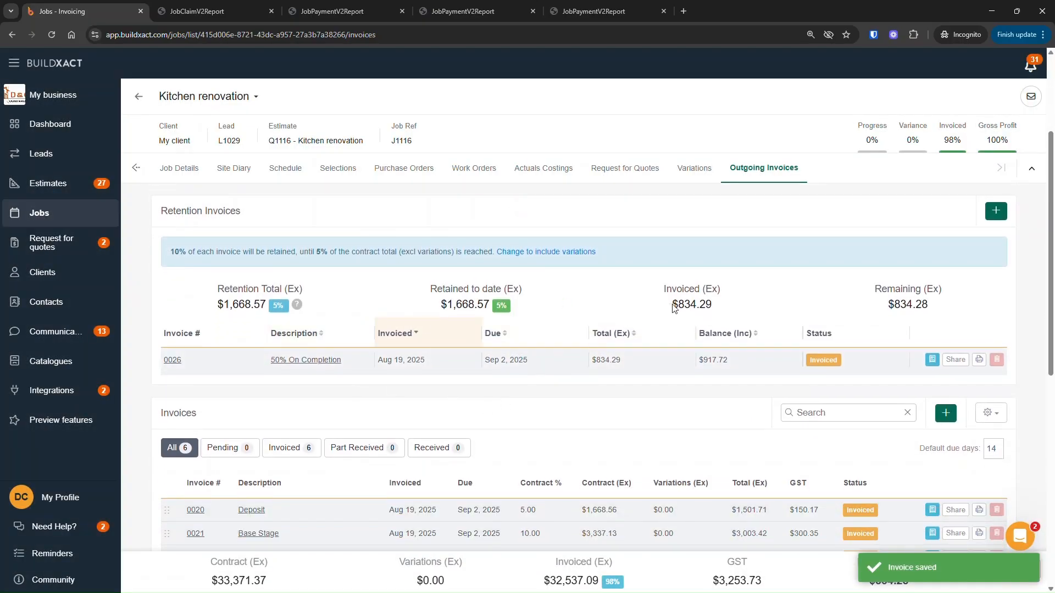
{"action": "left_click_drag", "start_coordinate": [669, 305], "coordinate": [765, 308]}
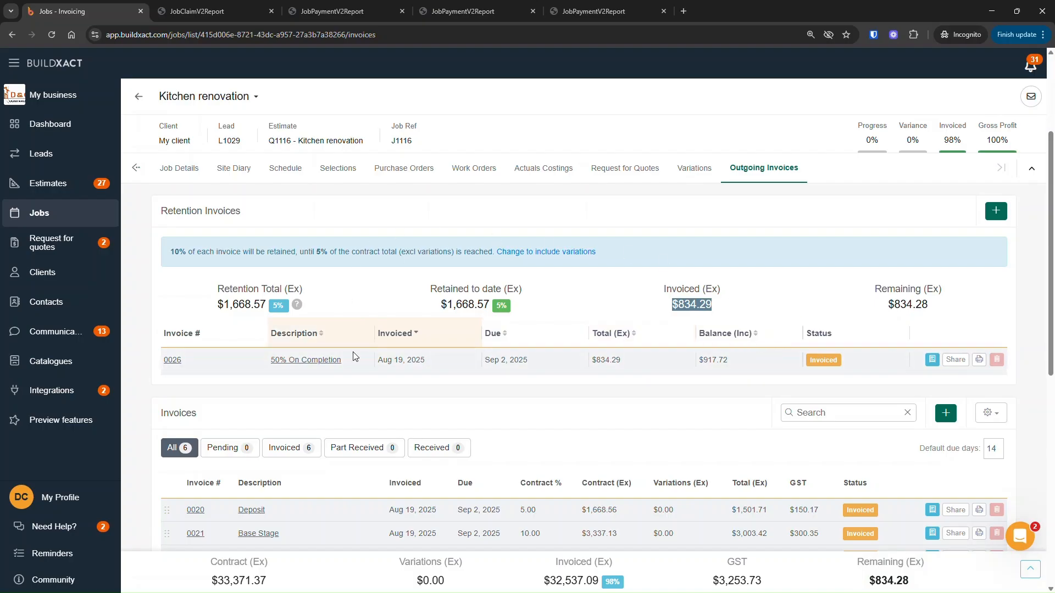
{"action": "left_click_drag", "start_coordinate": [440, 305], "coordinate": [509, 307]}
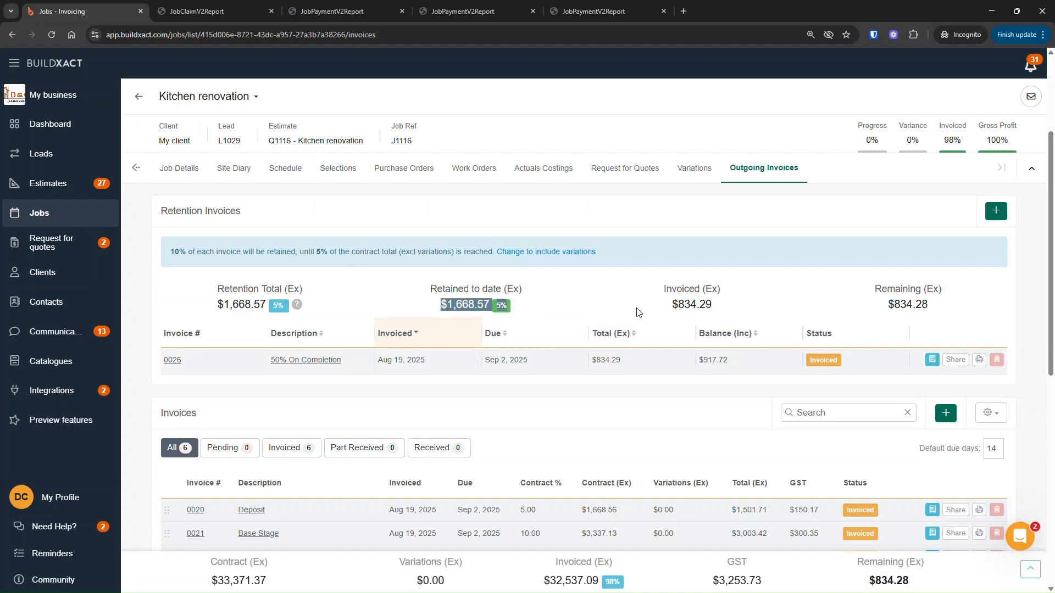
{"action": "left_click", "coordinate": [684, 300]}
{"action": "left_click_drag", "start_coordinate": [678, 306], "coordinate": [725, 306]}
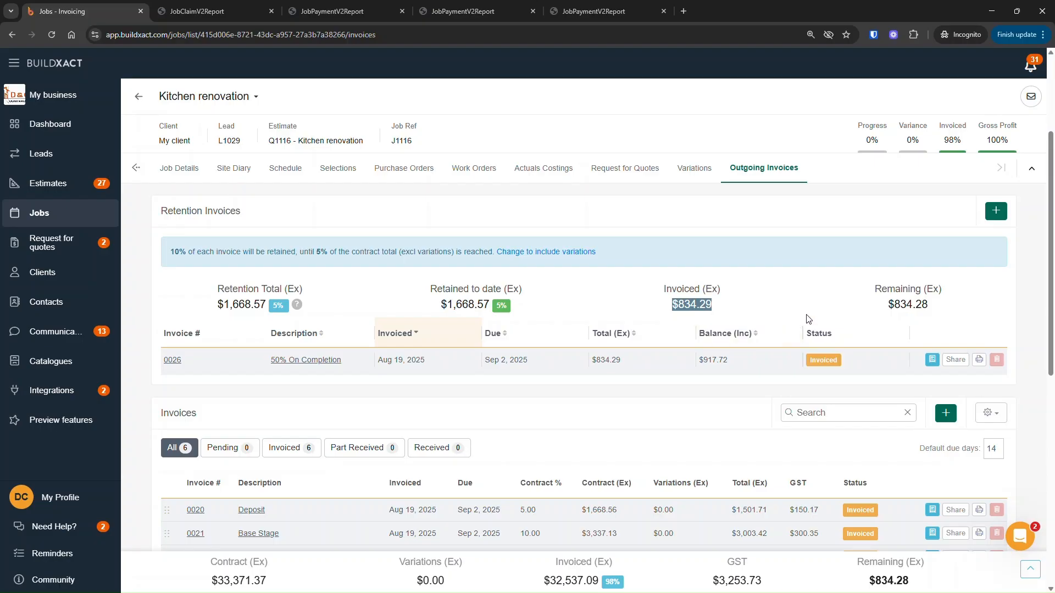
Generate the Kitchen renovation job's invoice statement as a PDF and open it for viewing
{"action": "scroll", "coordinate": [1010, 351], "scroll_direction": "down", "scroll_amount": 1}
{"action": "scroll", "coordinate": [1010, 351], "scroll_direction": "down", "scroll_amount": 2}
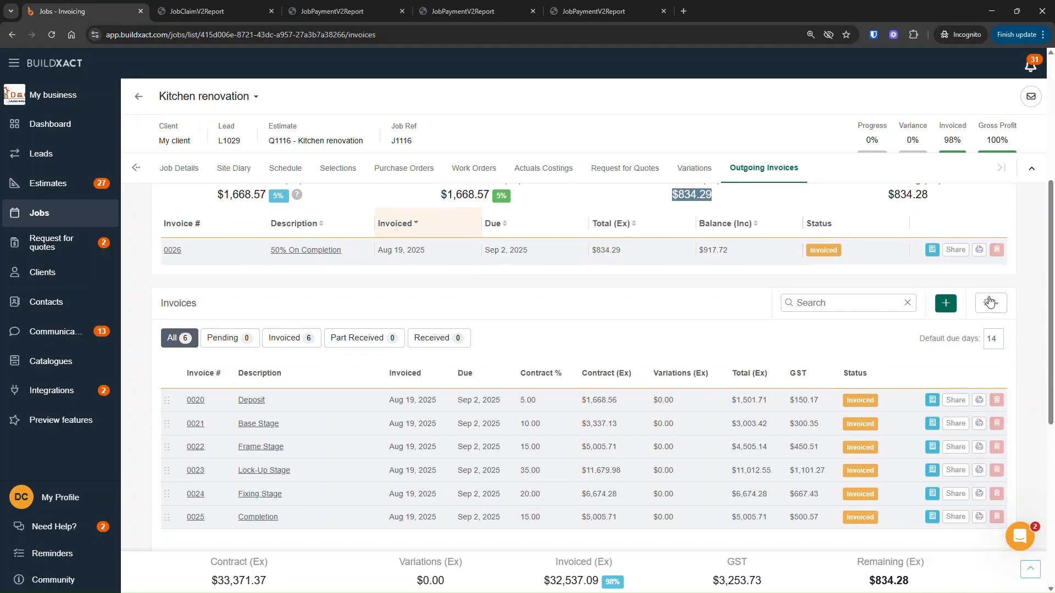
{"action": "left_click", "coordinate": [990, 303]}
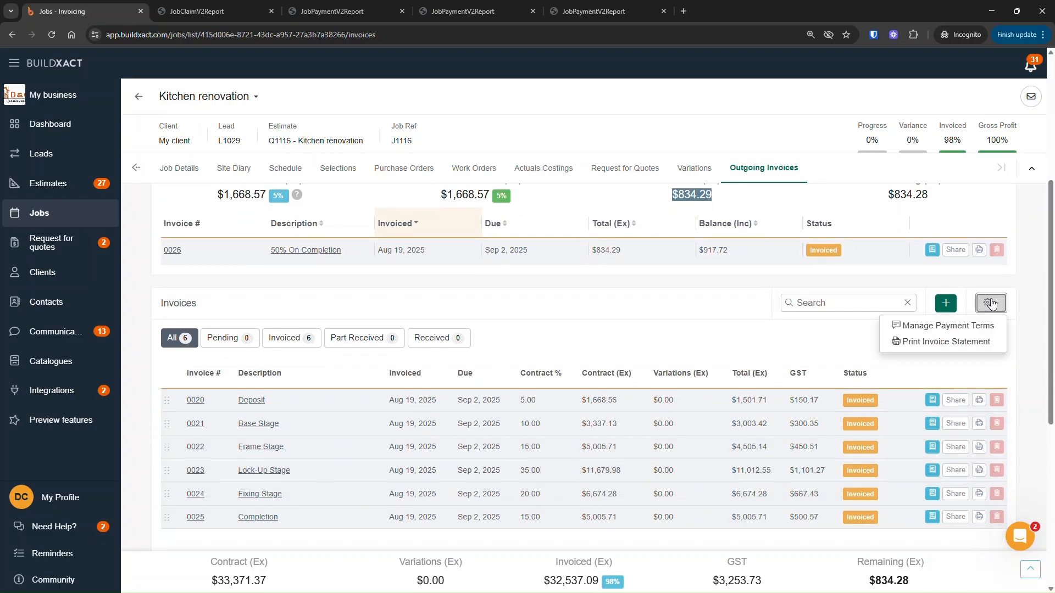
{"action": "left_click", "coordinate": [945, 341]}
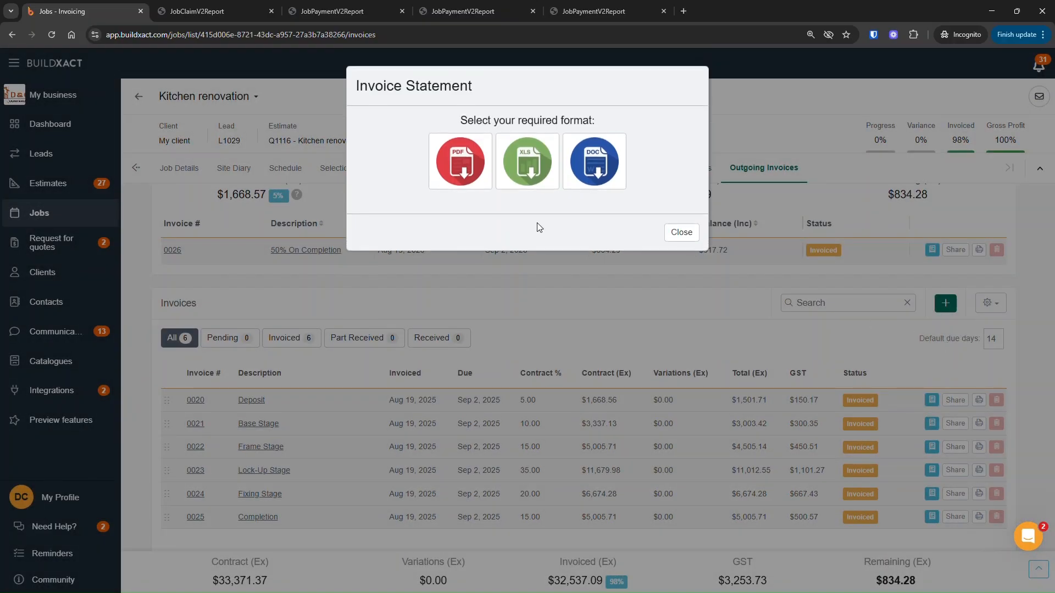
{"action": "left_click", "coordinate": [470, 182]}
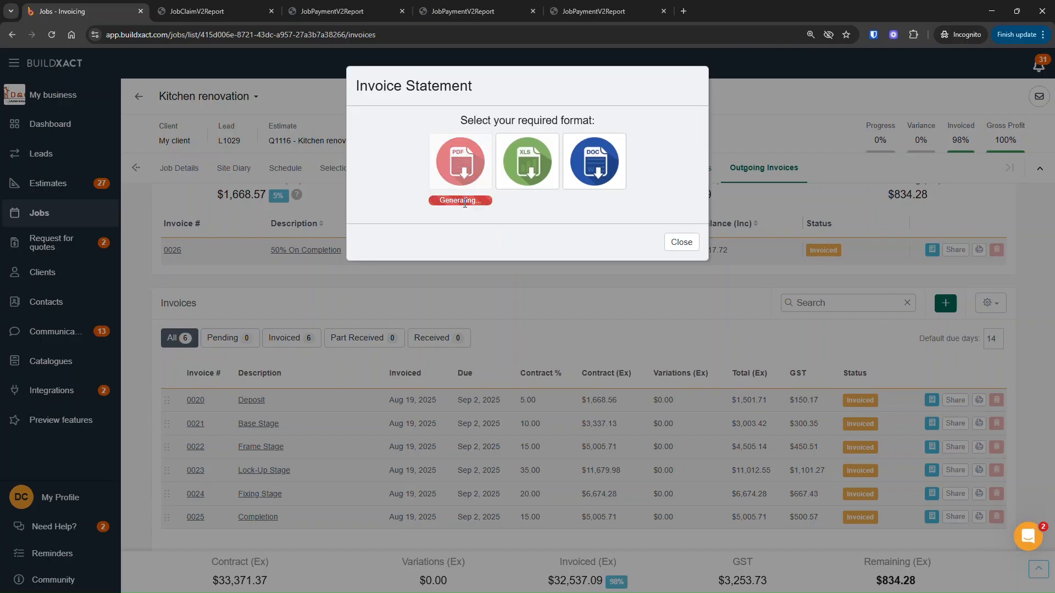
{"action": "left_click", "coordinate": [463, 200]}
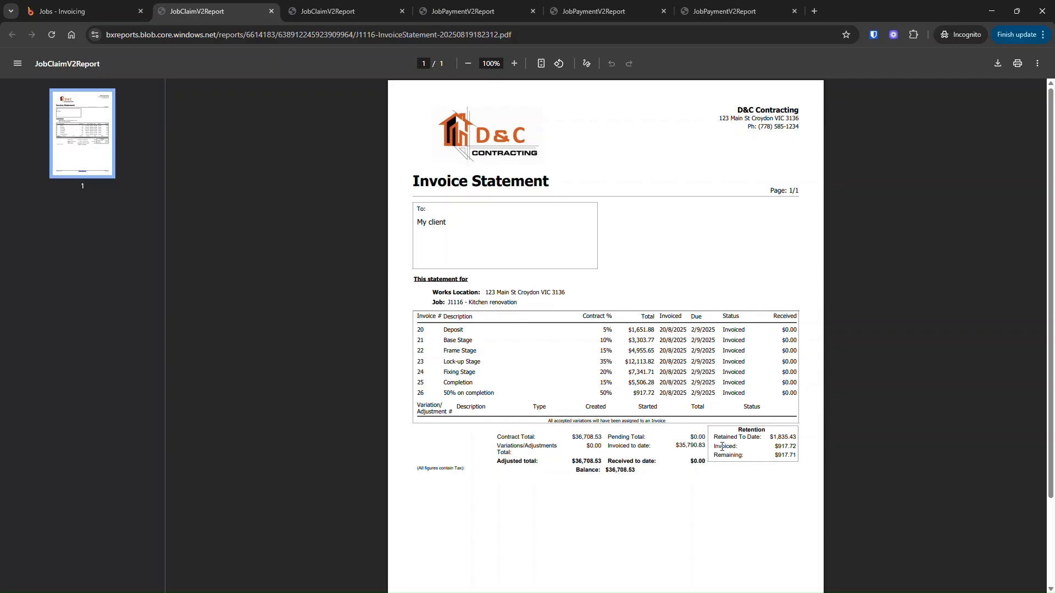
Examine the statement's retention summary and its "50% on completion" line, then return to the job and close the statement dialog
{"action": "left_click_drag", "start_coordinate": [722, 447], "coordinate": [794, 446]}
{"action": "left_click", "coordinate": [744, 452]}
{"action": "left_click_drag", "start_coordinate": [790, 455], "coordinate": [780, 485]}
{"action": "left_click_drag", "start_coordinate": [445, 395], "coordinate": [796, 396]}
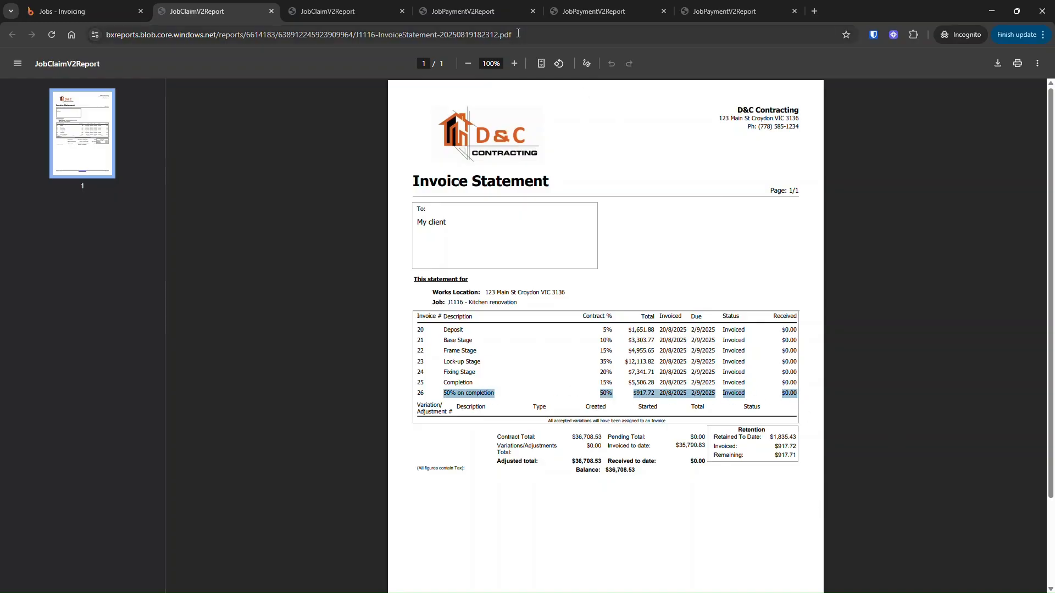
{"action": "left_click", "coordinate": [115, 8]}
{"action": "left_click", "coordinate": [681, 250]}
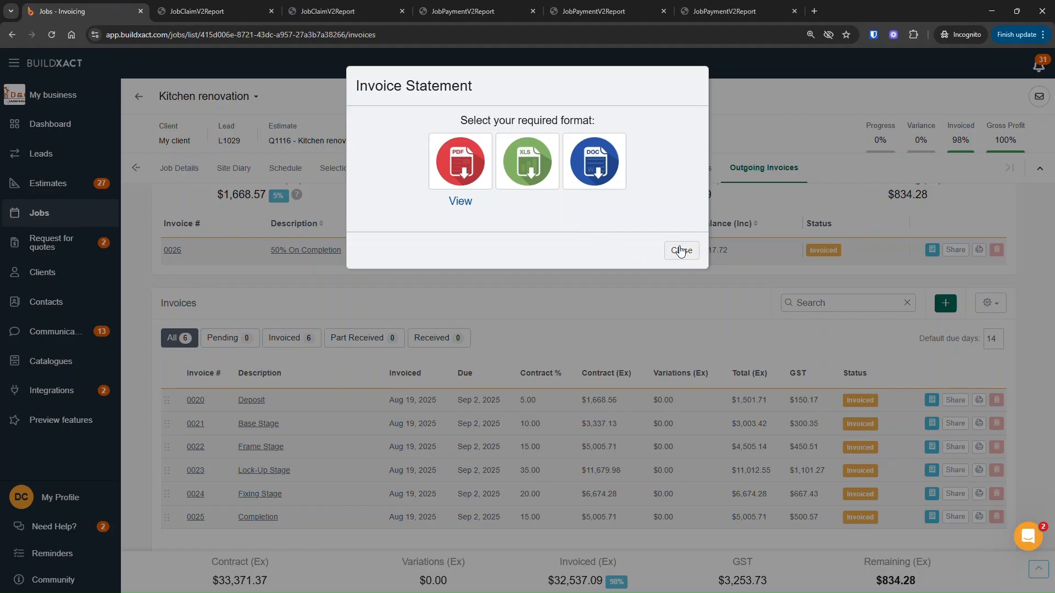